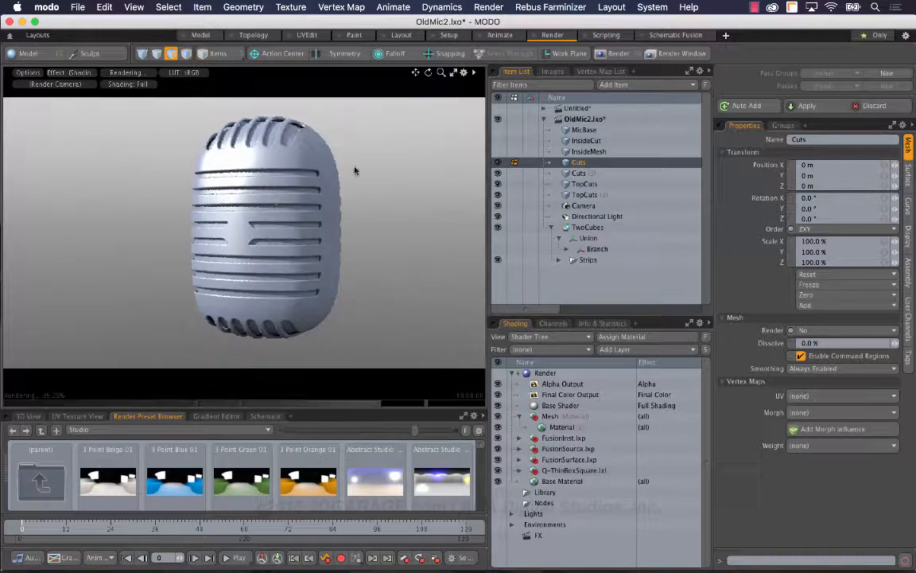
Switch to the Untitled scene in the Model layout and examine the slab's slanted end in a perspective view
left_click(579, 108)
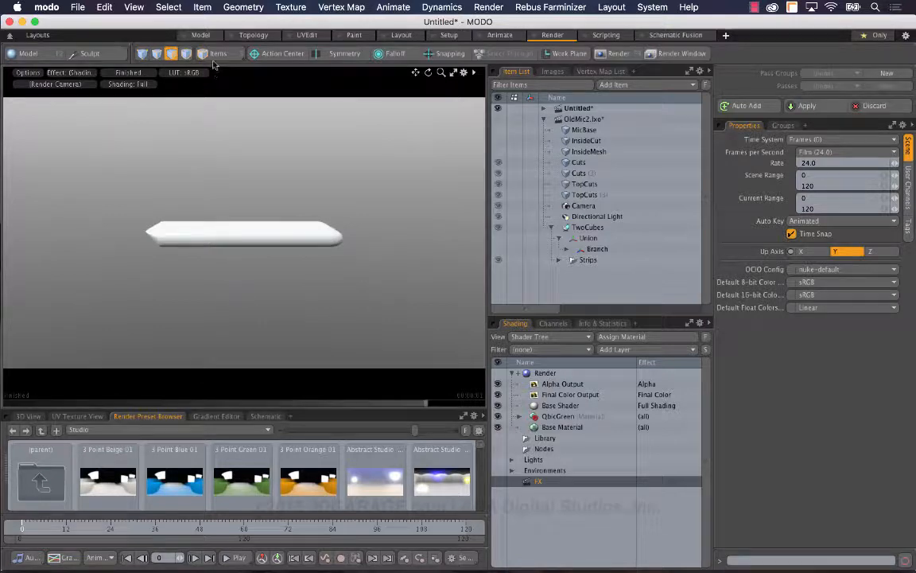
left_click(194, 35)
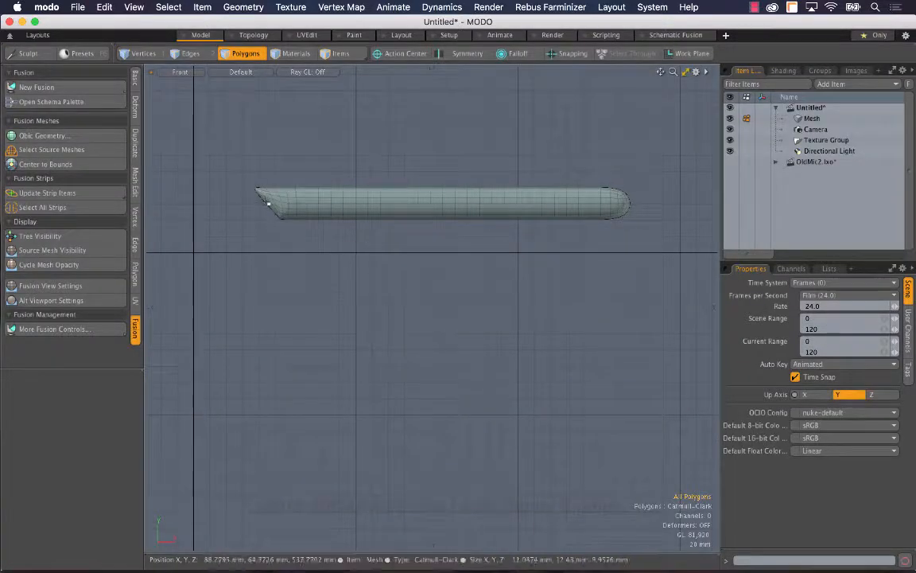
key("g")
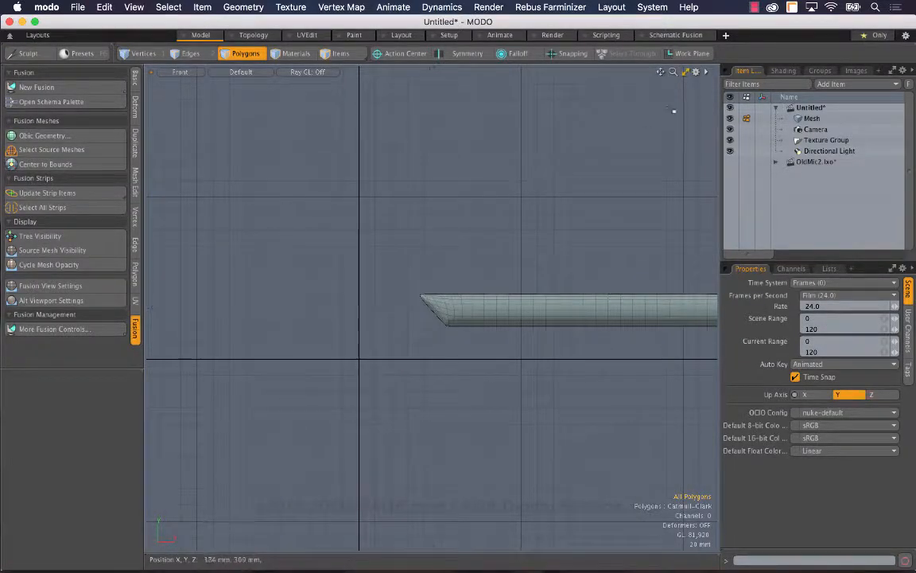
left_click_drag(673, 72, 746, 72)
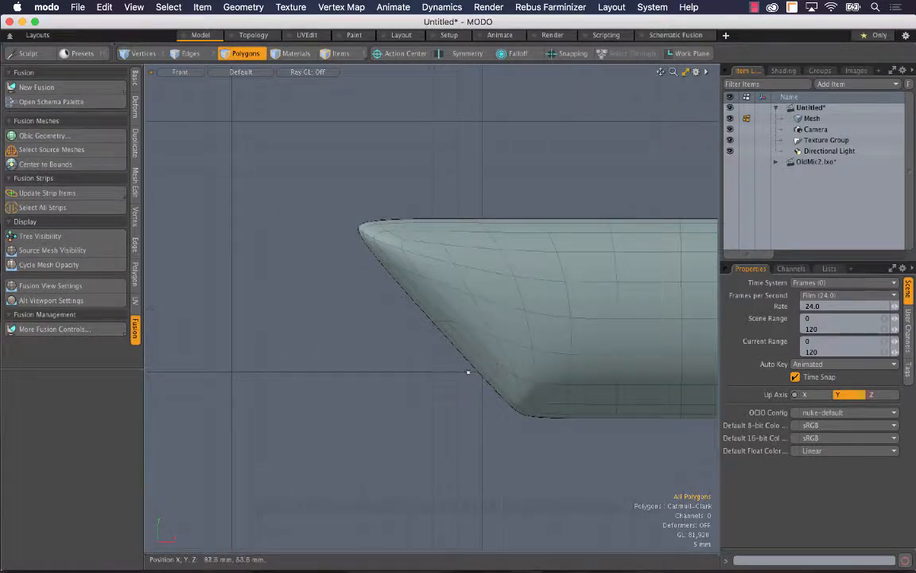
key("ctrl+space")
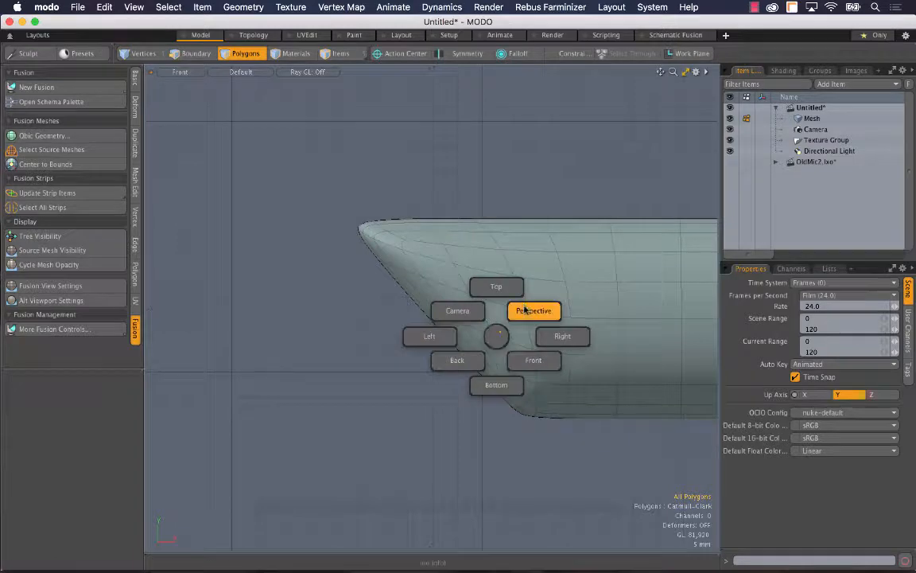
left_click(524, 310)
left_click_drag(490, 311, 594, 405, "alt")
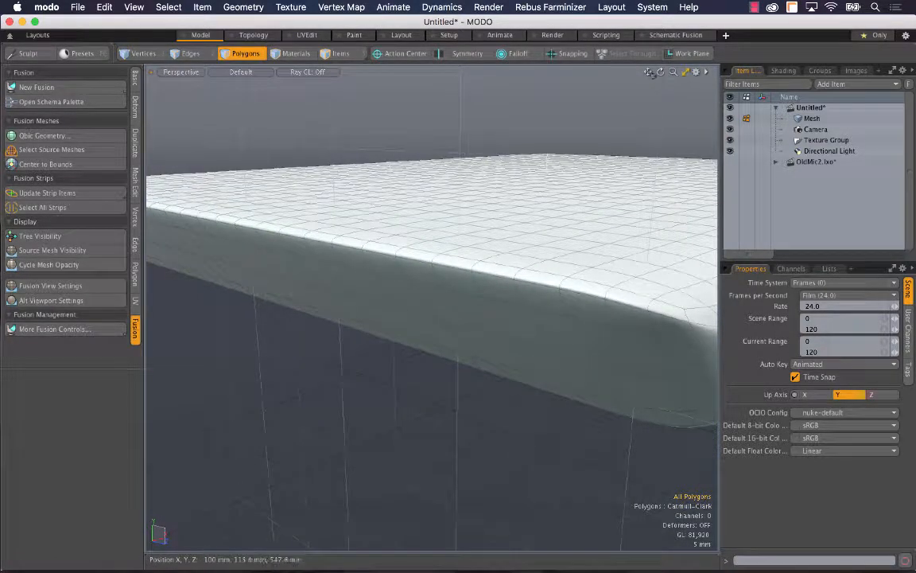
left_click_drag(690, 426, 532, 299, "alt+shift")
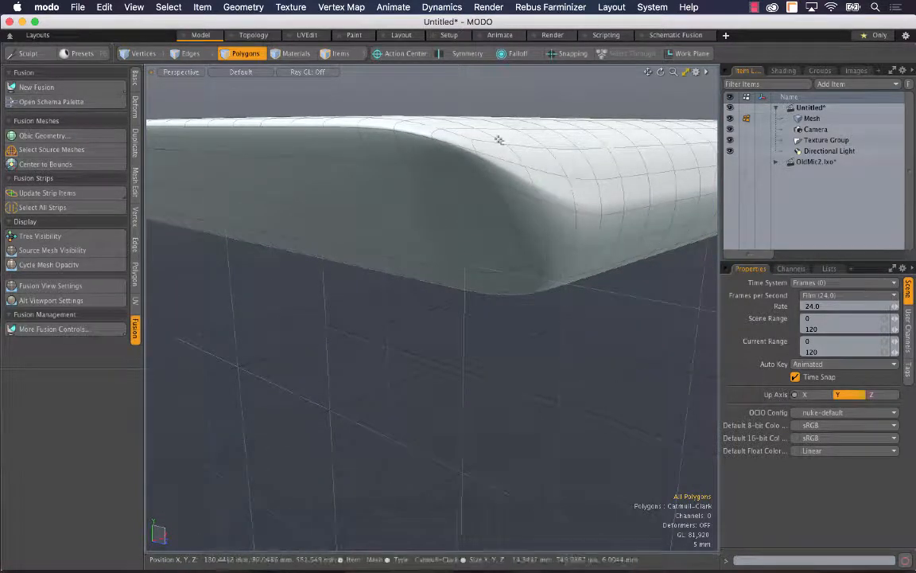
left_click_drag(647, 72, 865, 128)
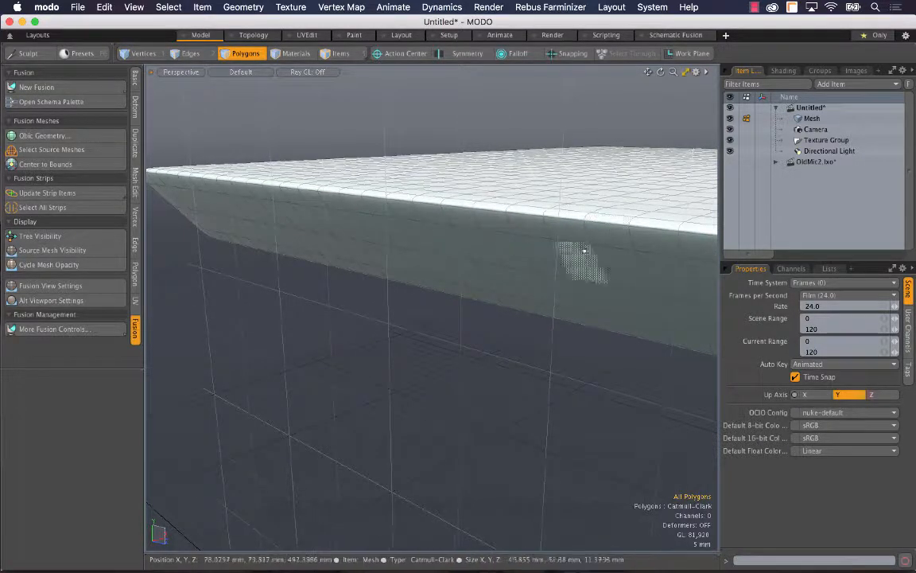
Try subdividing the slab mesh, and try raising its upper border edge loop by 2 mm
key("d")
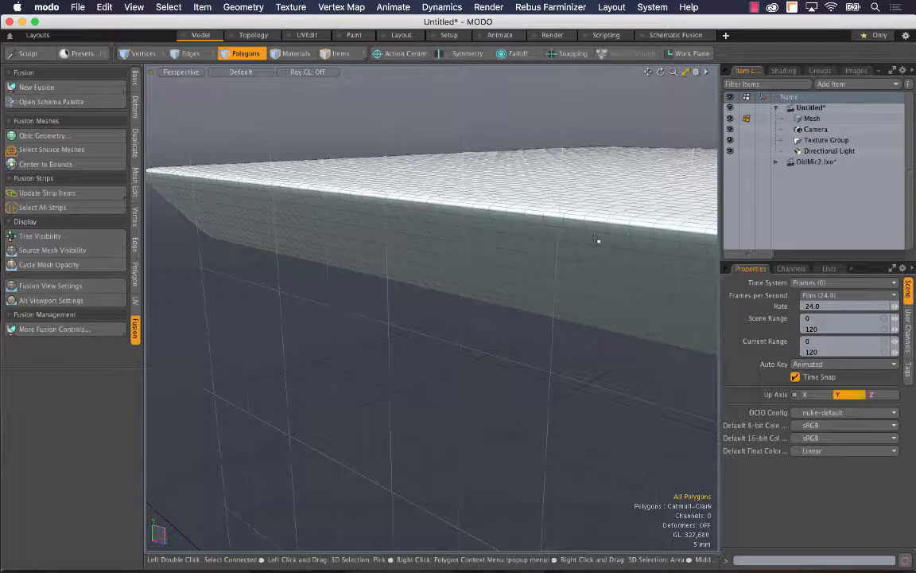
key("super+z")
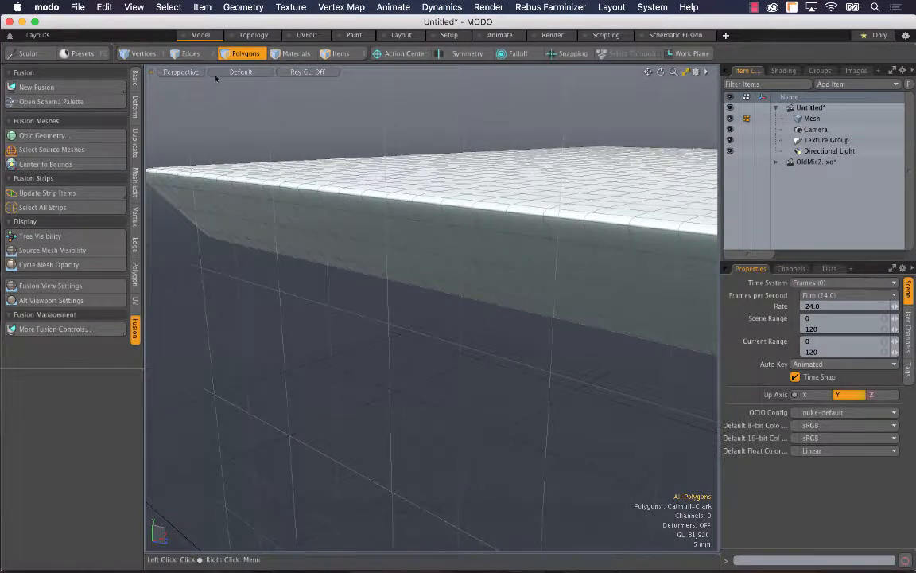
key("2")
double_click(465, 209)
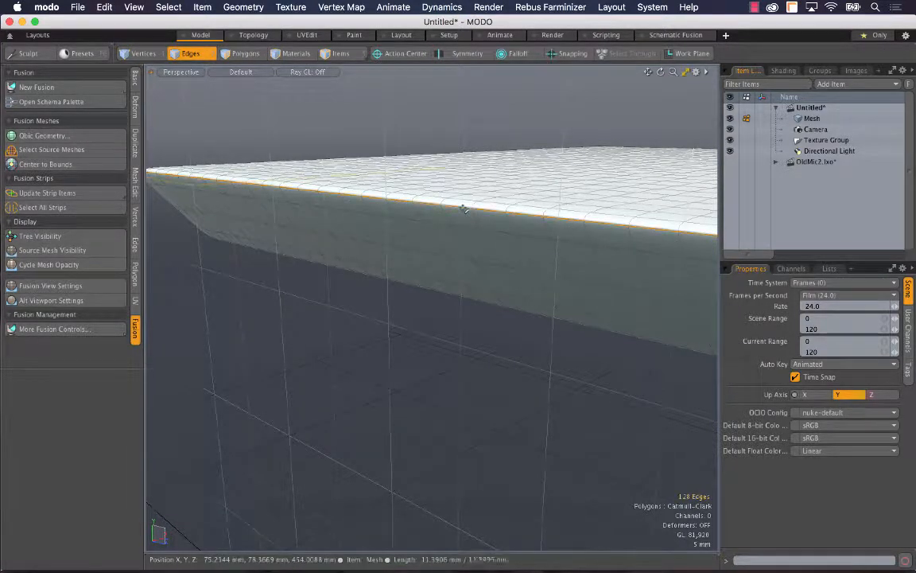
key("w")
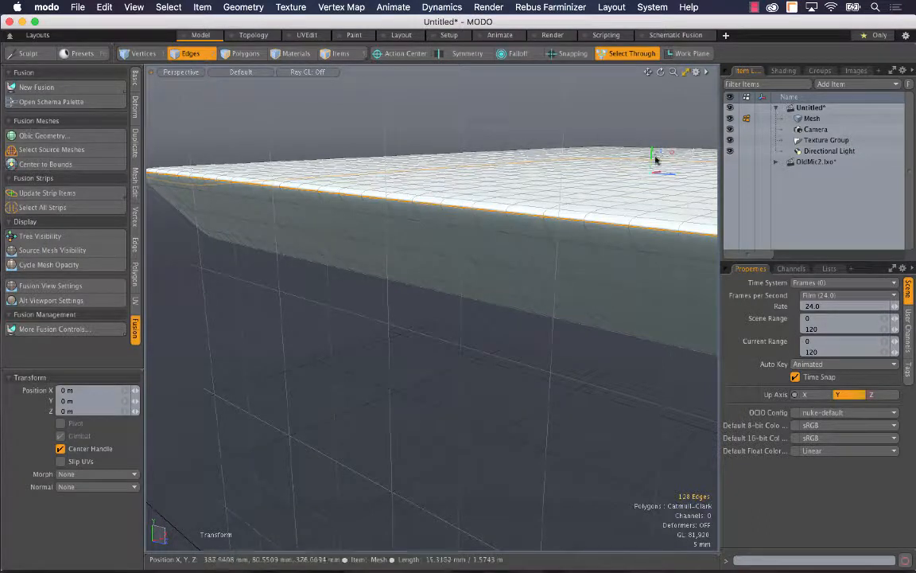
mouse_move(652, 153)
left_mouse_down()
mouse_move(652, 164)
mouse_move(652, 152)
left_mouse_up()
key("super+z")
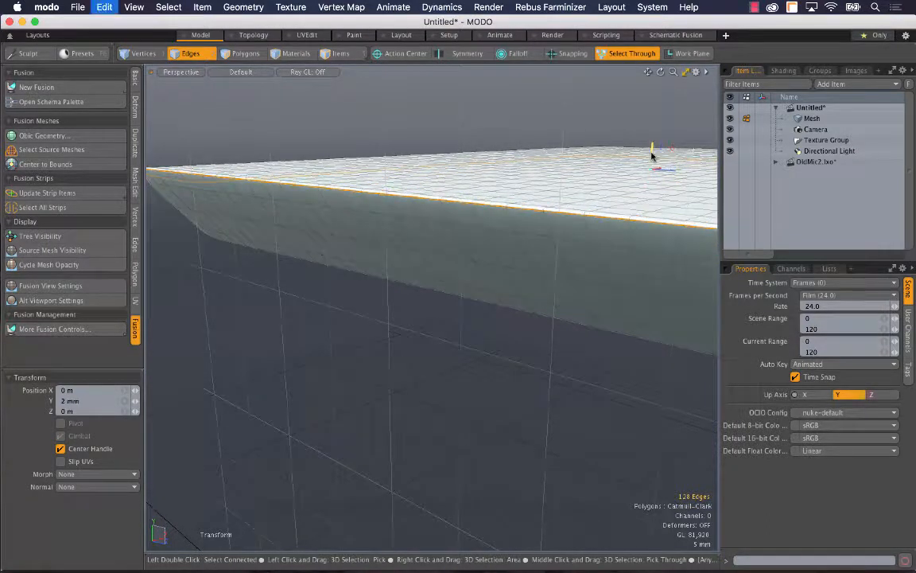
key("q")
left_click(618, 109)
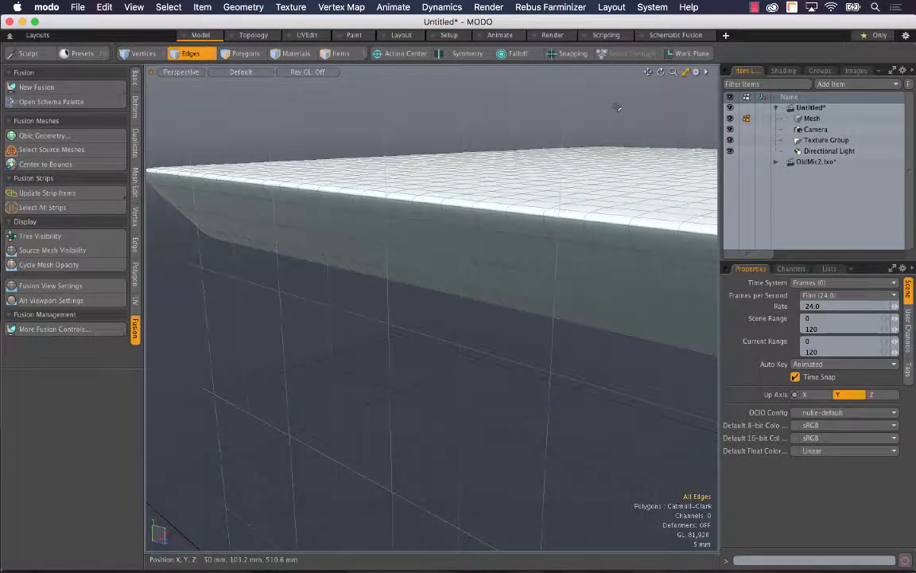
Activate the OldMic2.lxo scene and compare its central slots with the MicReference.jpg photo in Preview
left_click(833, 163)
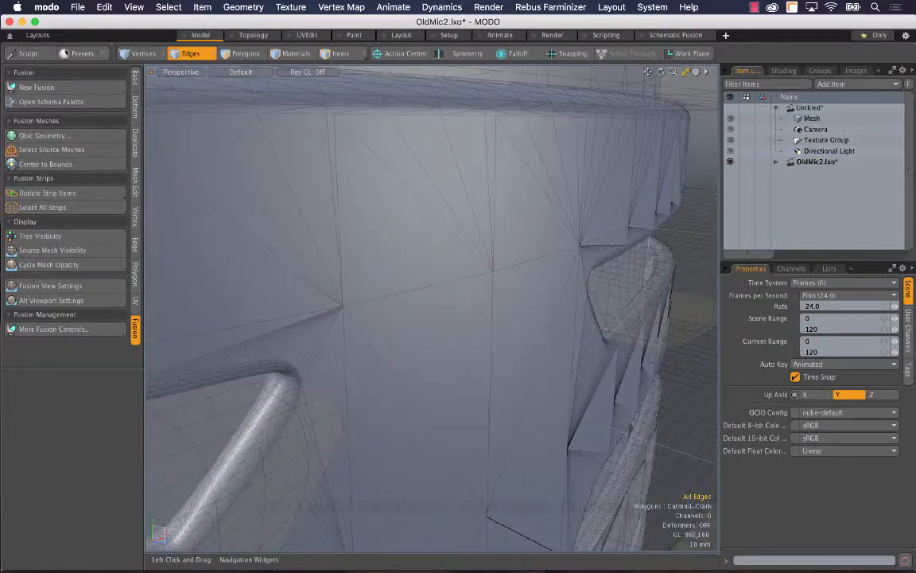
left_click_drag(672, 71, 604, 72)
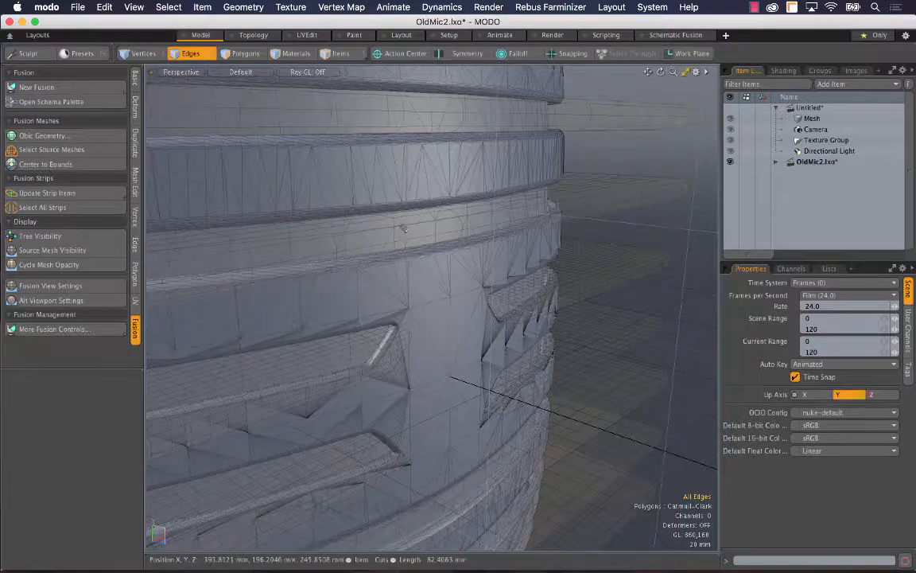
key("super+Tab")
key("super+Tab")
key("super+Tab")
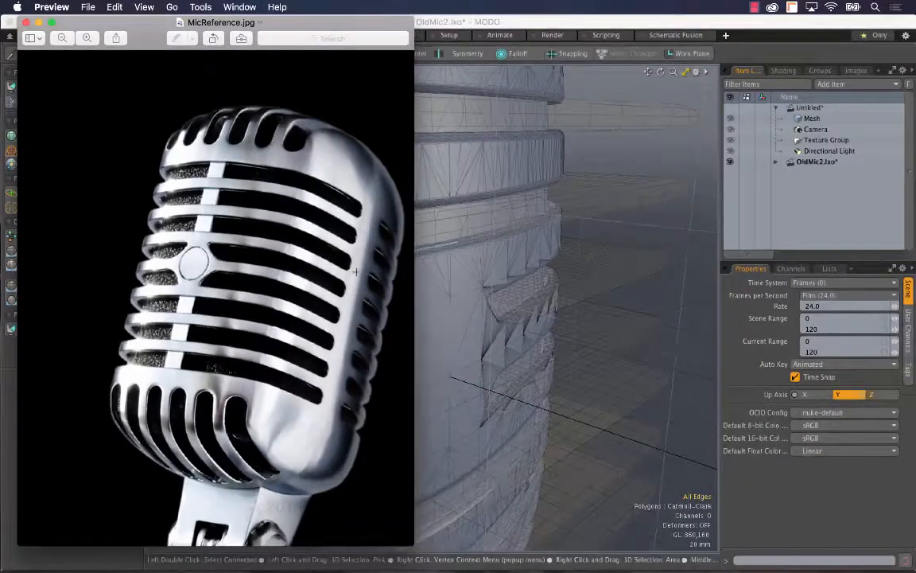
key("super+Tab")
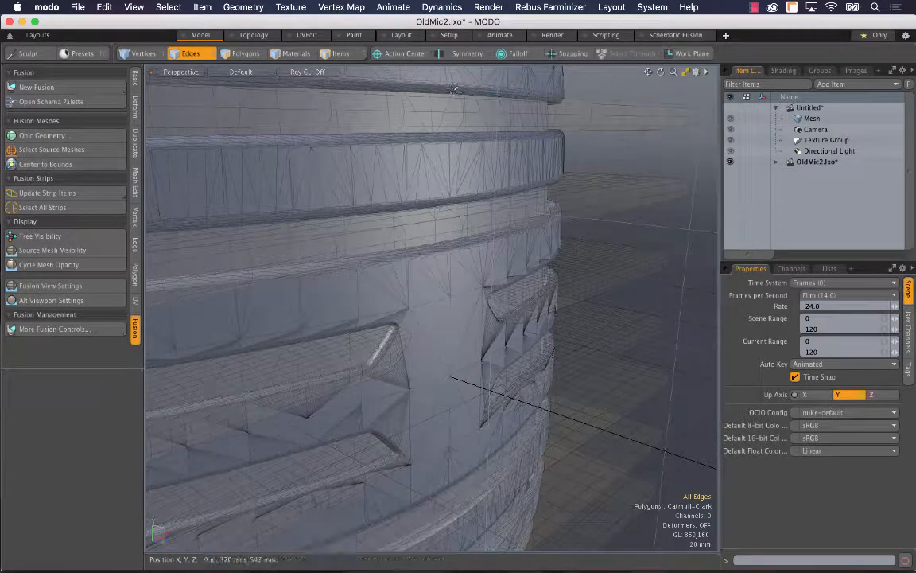
Switch to item selection, collapse the Untitled scene and expand the OldMic2.lxo scene in the item list
left_click(340, 53)
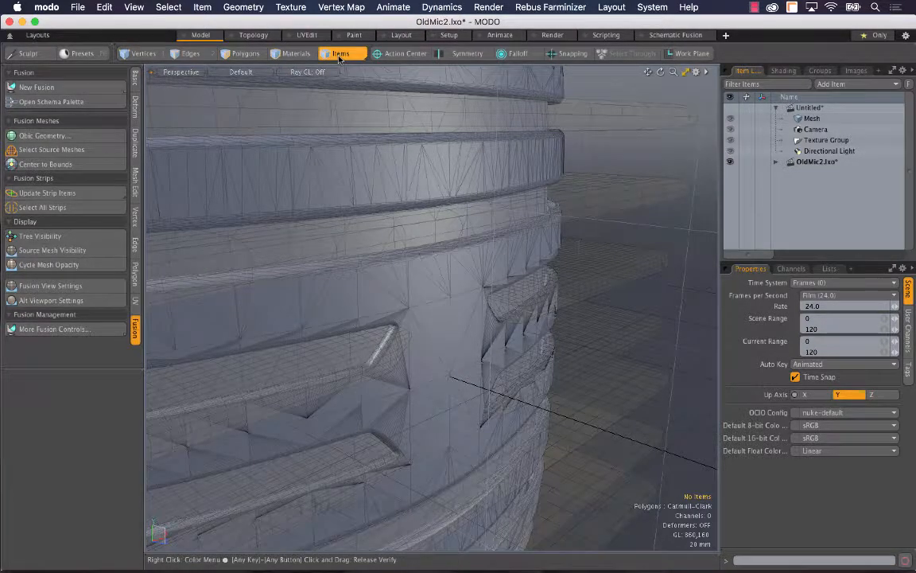
left_click(564, 119)
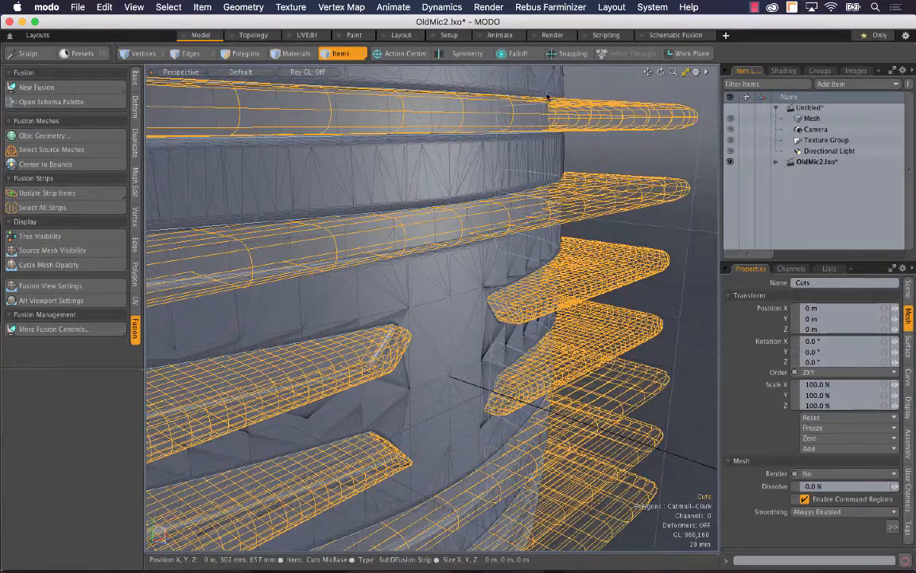
left_click(552, 84)
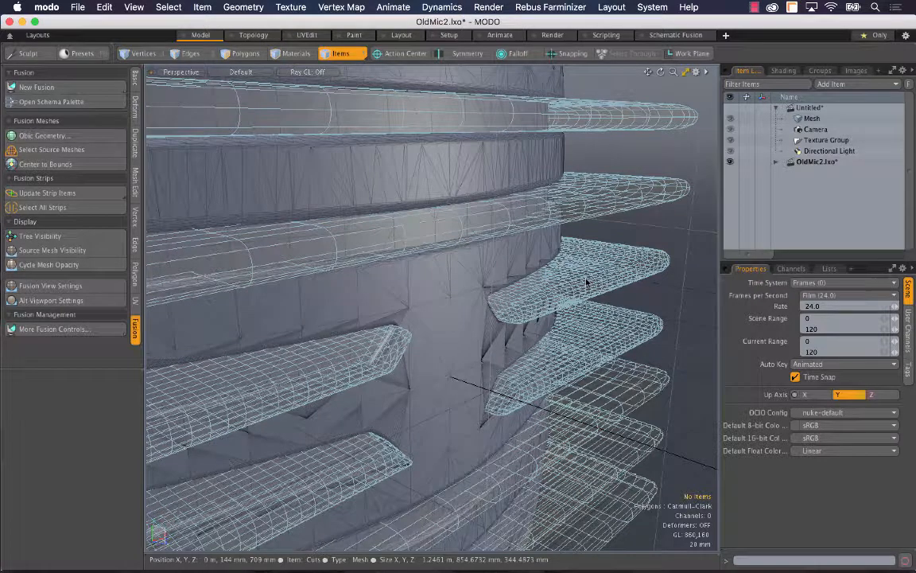
left_click(776, 108)
left_click(776, 118)
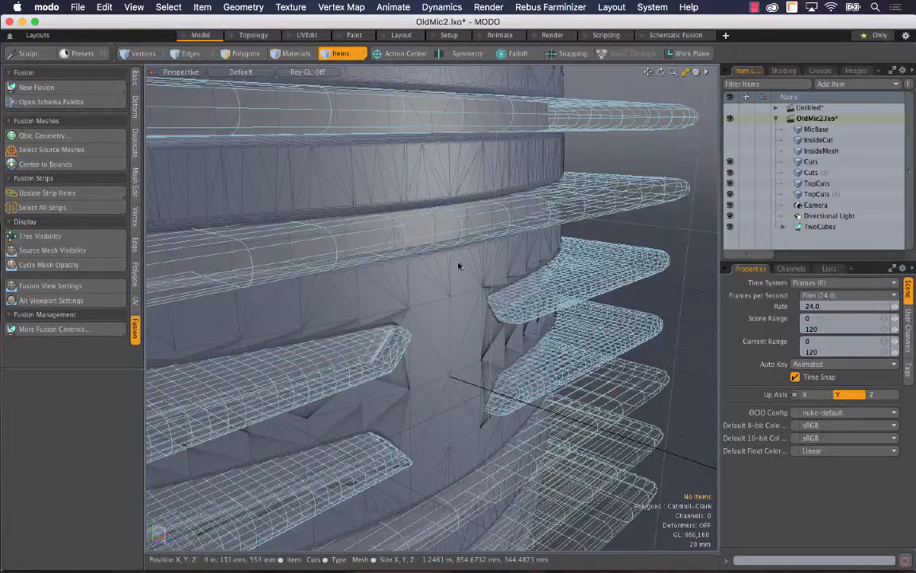
Select the Cuts MicBase fusion strip and reduce its strip width to make the rounded slot edges narrower
left_click(511, 293)
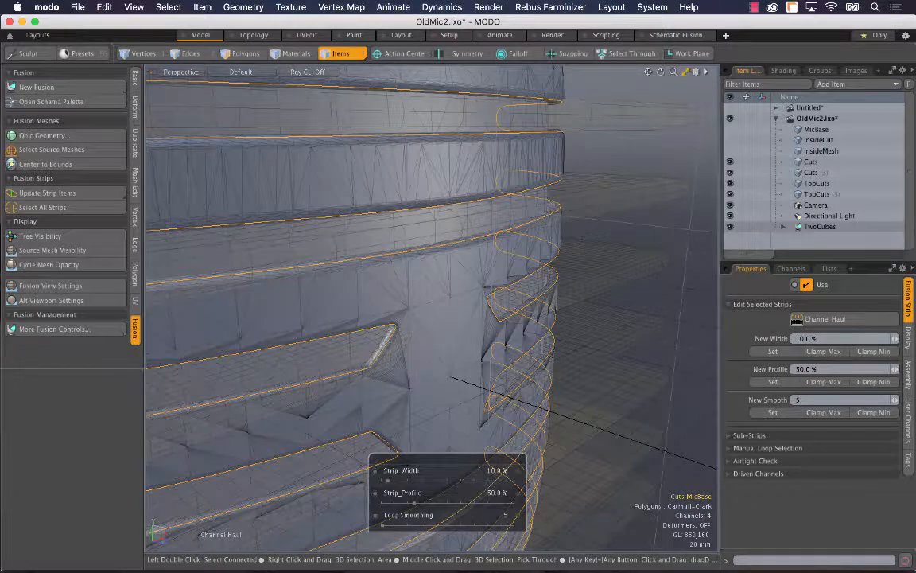
left_click_drag(648, 72, 638, 54)
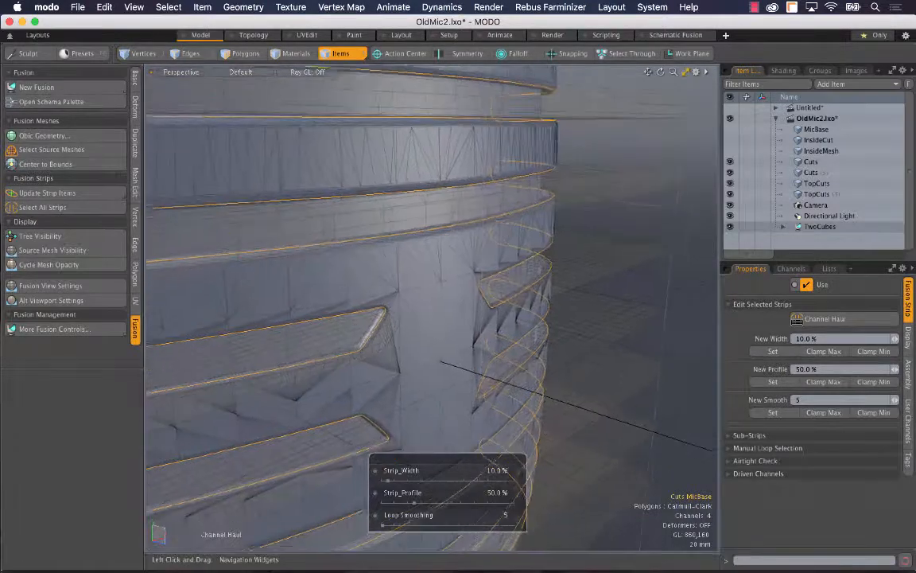
left_click_drag(548, 477, 642, 395, "alt+shift")
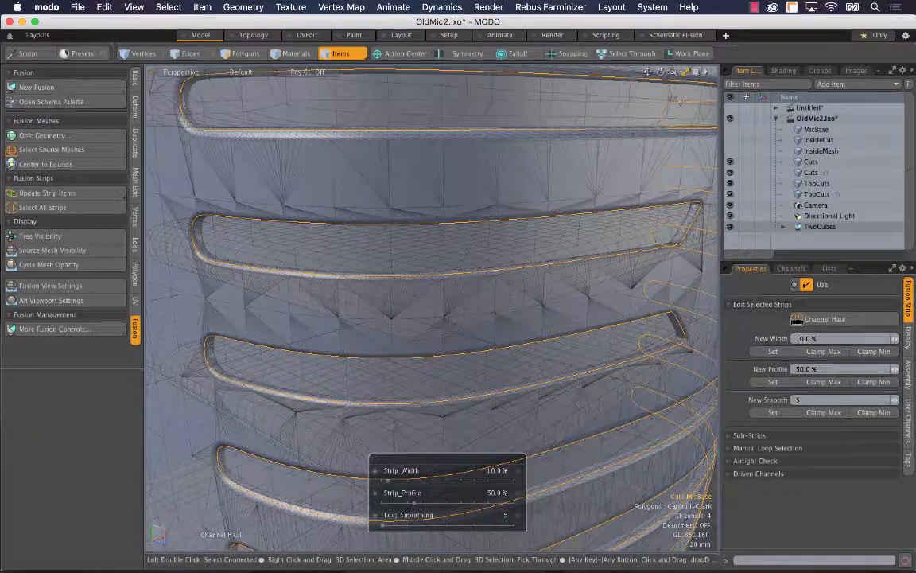
left_click_drag(674, 72, 907, 52)
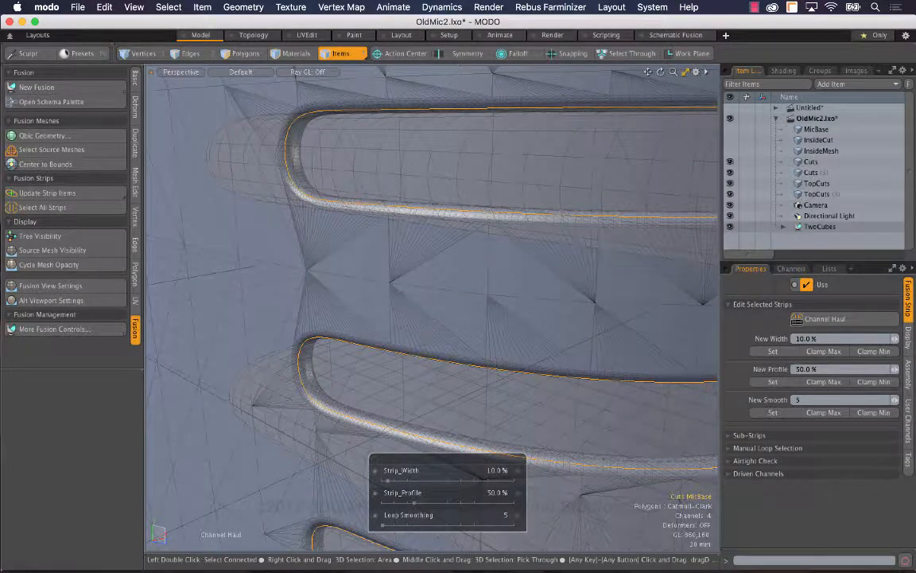
left_click_drag(429, 353, 454, 353)
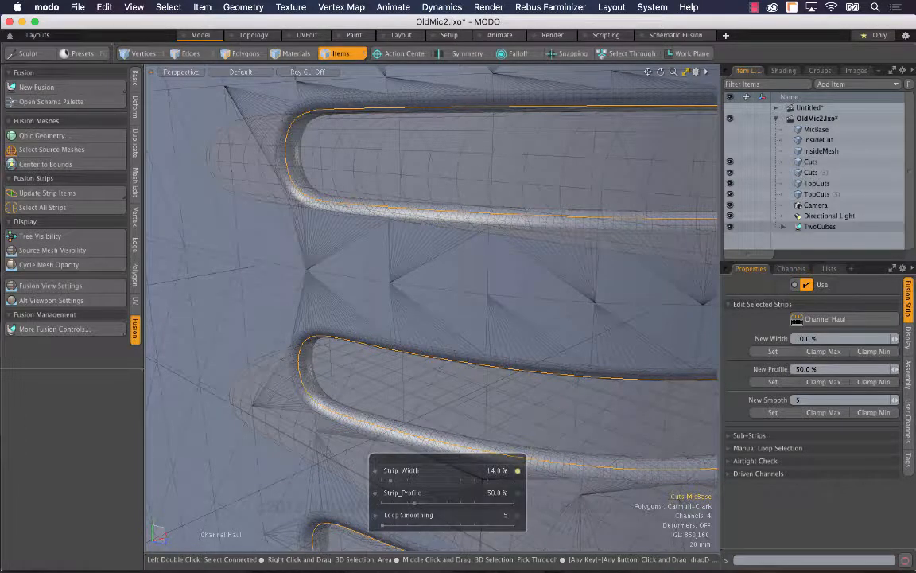
left_click_drag(391, 480, 385, 482)
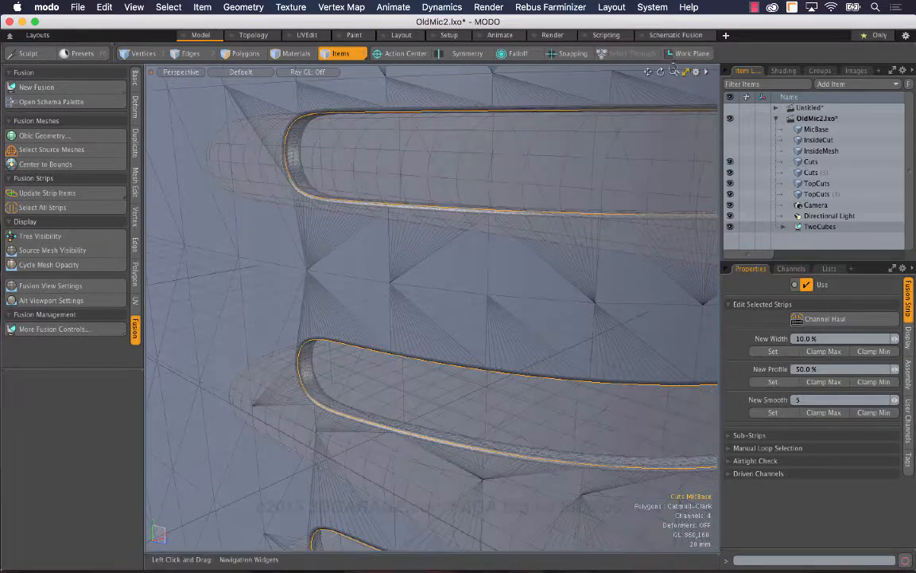
Clear the strip selection and examine the slot edges on the microphone body both up close and from farther away
left_click_drag(673, 72, 221, 241)
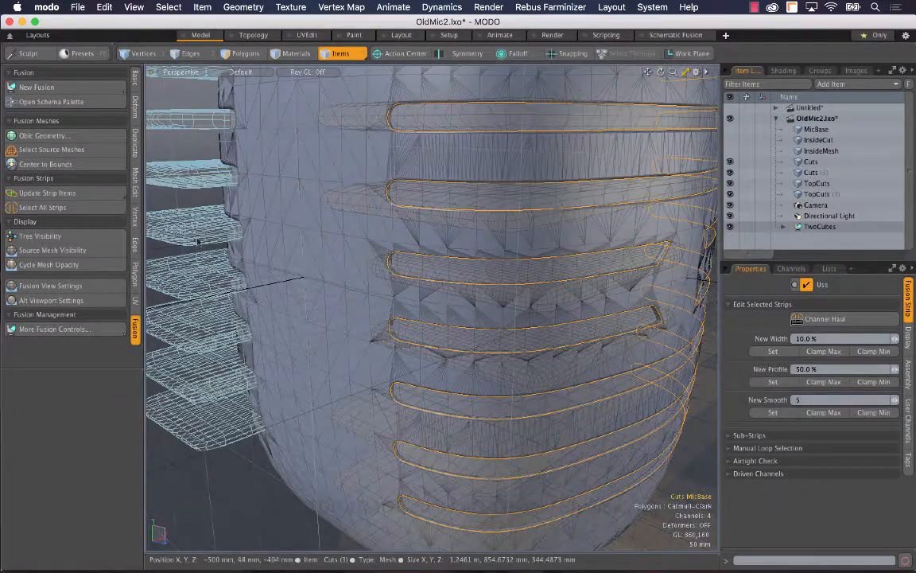
left_click(186, 210)
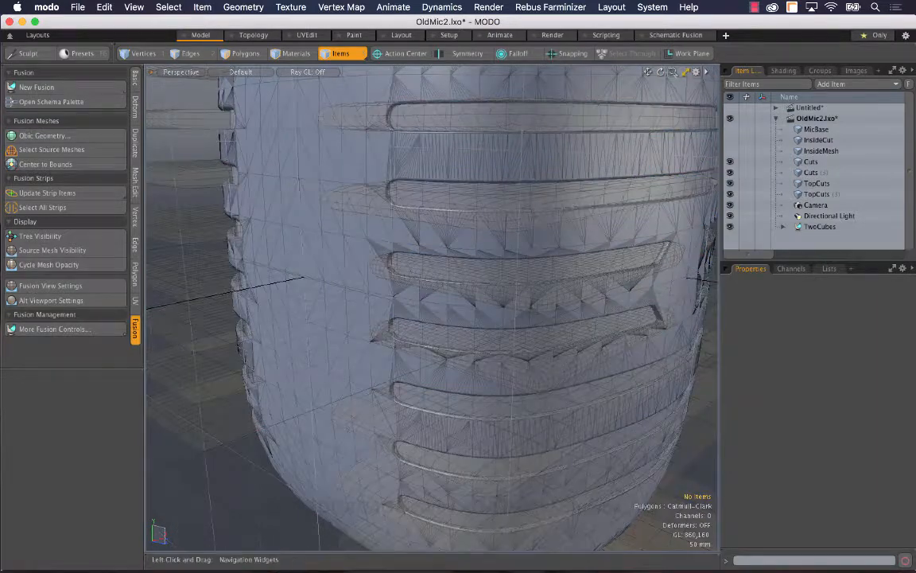
left_click_drag(673, 71, 874, 71)
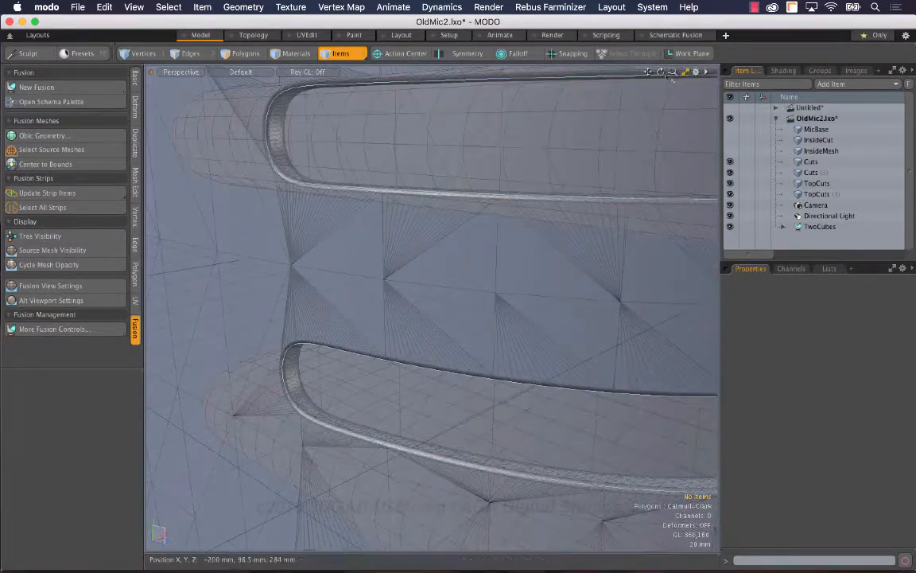
left_click_drag(673, 72, 338, 71)
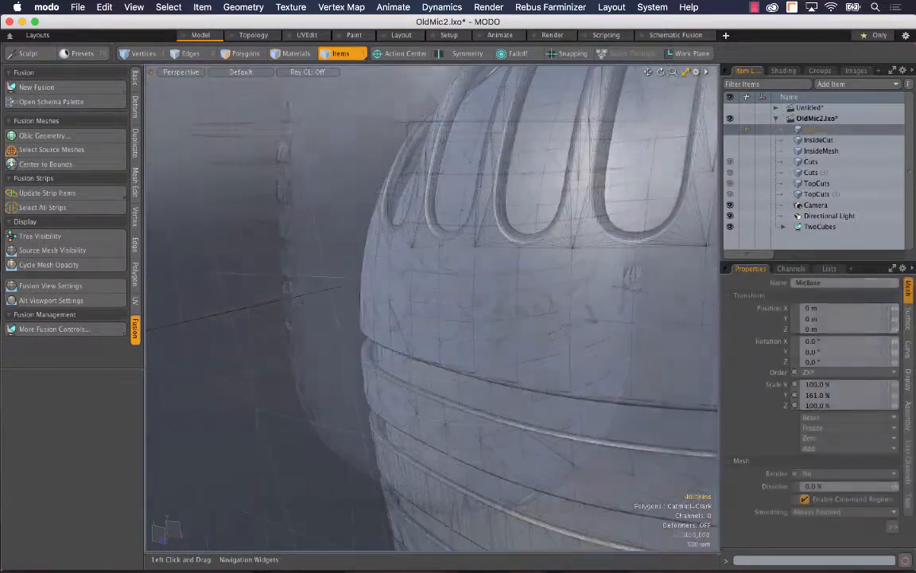
Select the MicBase mesh and update the fusion strip items
left_click_drag(660, 72, 686, 73)
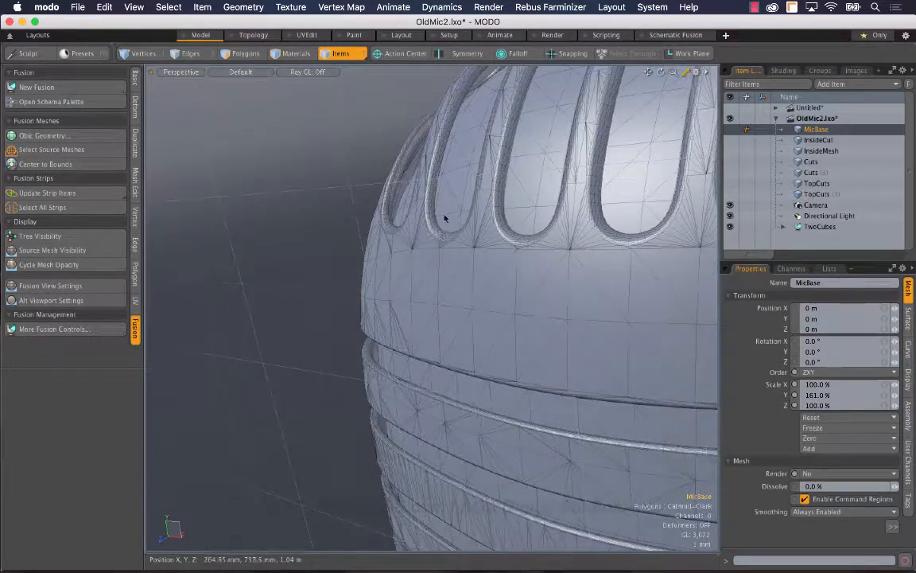
left_click_drag(660, 72, 648, 68)
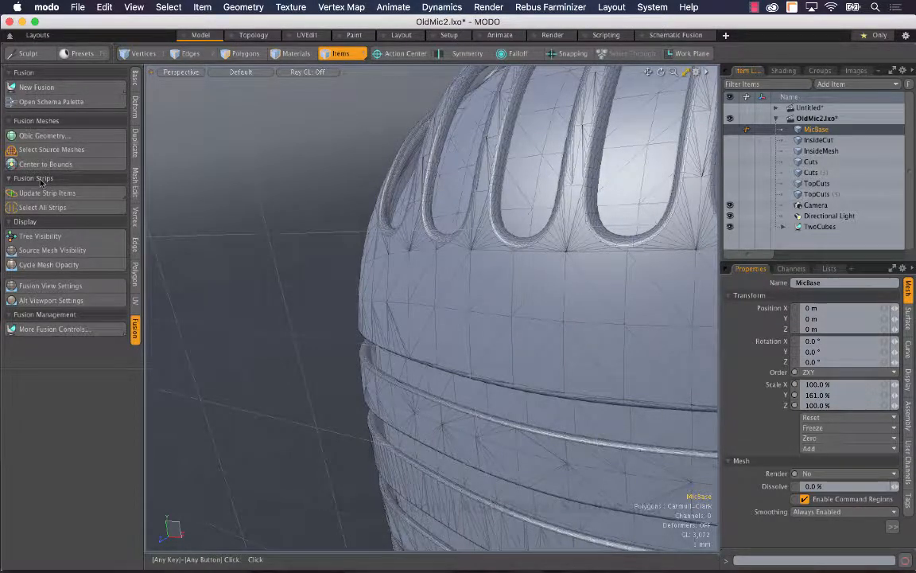
left_click(96, 195)
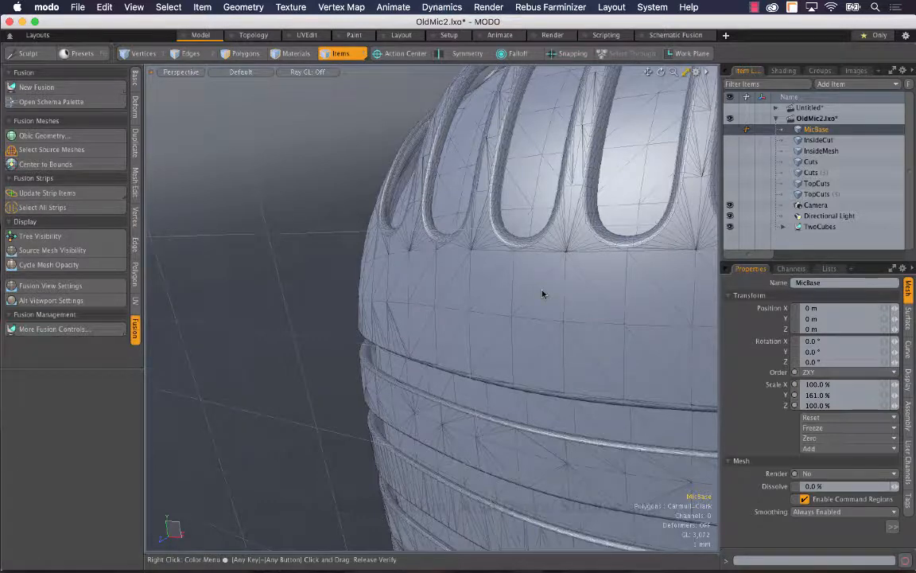
Set the strip width of the InsideCut TopCuts fusion strip on the upper slots to 4% and clear the selection
left_click(513, 253)
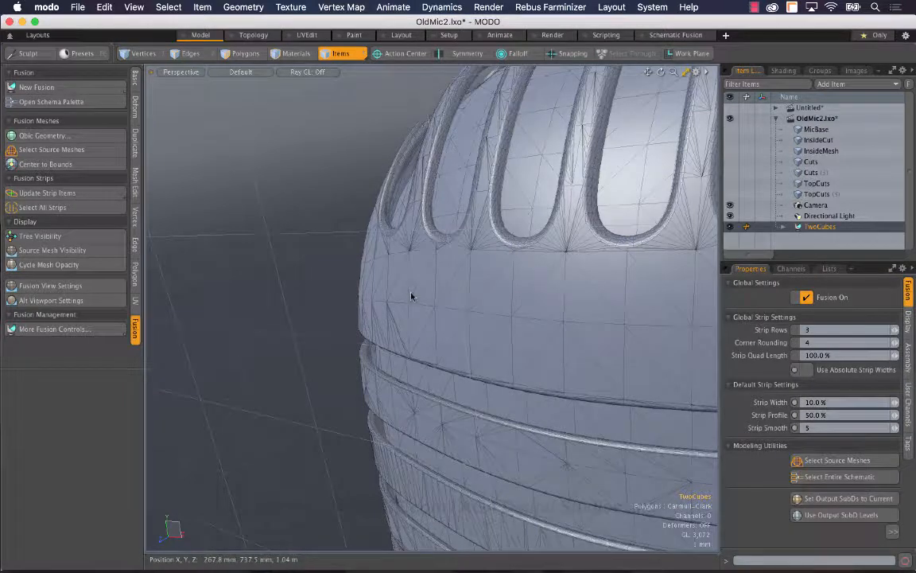
left_click(400, 229)
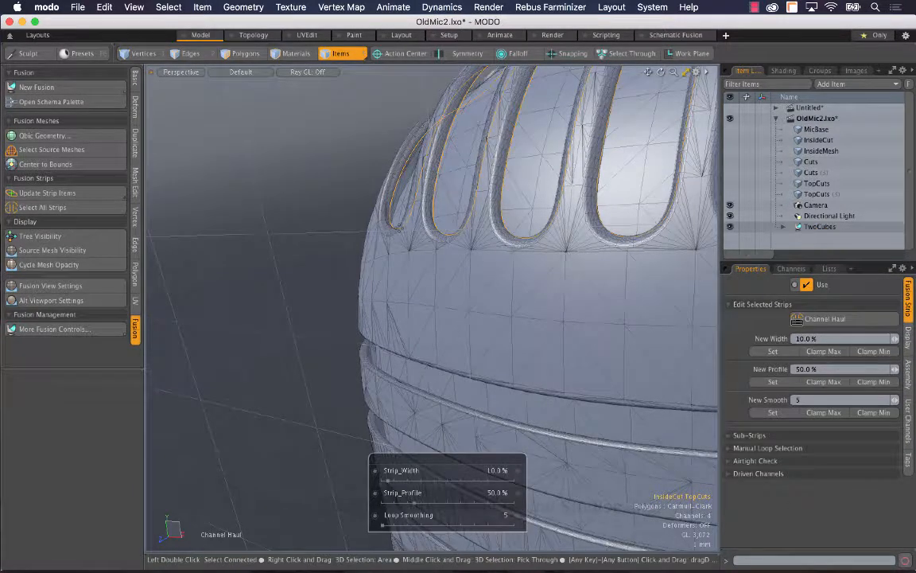
double_click(496, 472)
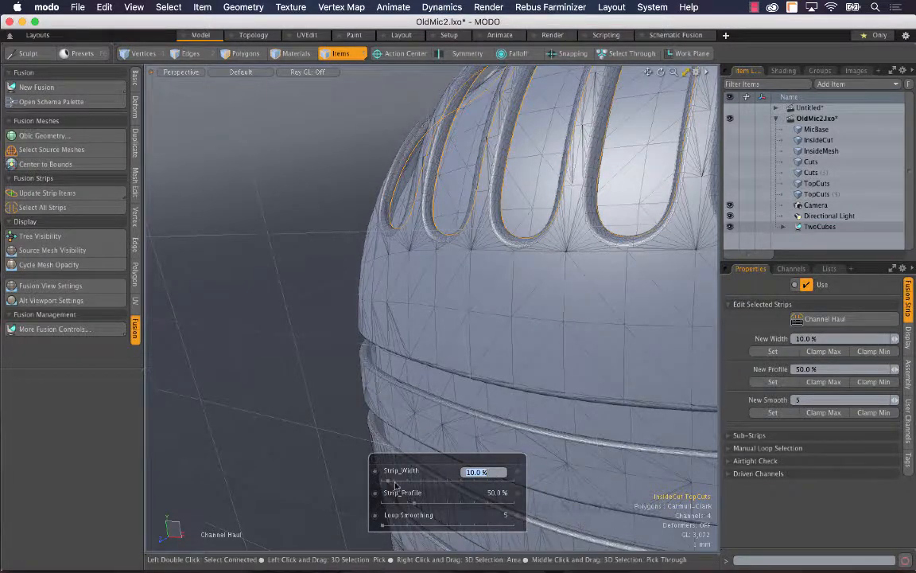
type("4")
key("Return")
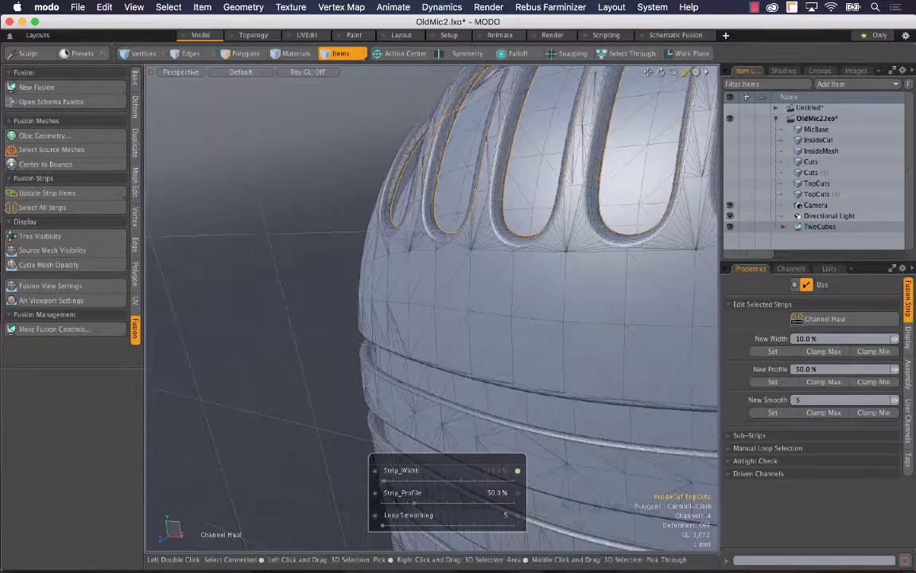
key("space")
left_click(311, 268)
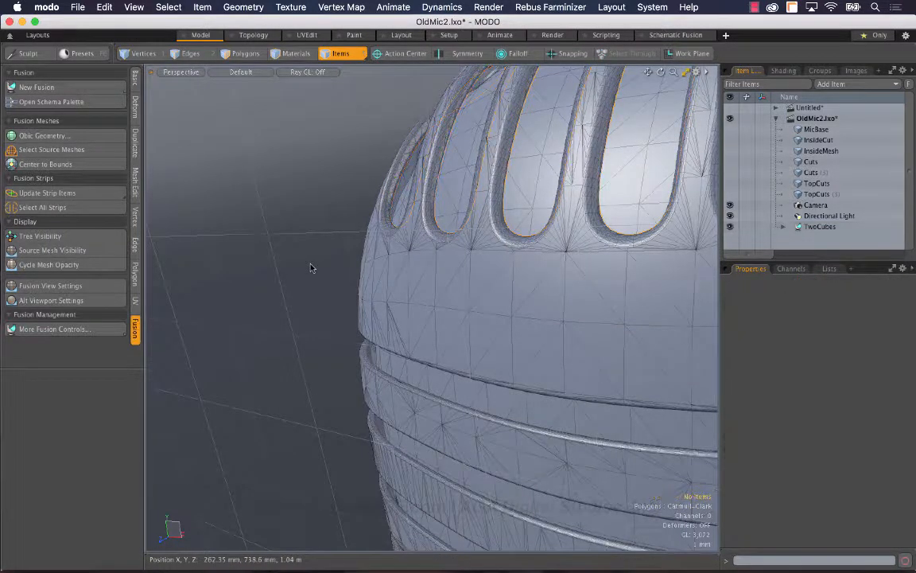
Set the strip width of the TopCuts MicBase fusion strip to 4% with Channel Haul and clear the selection
left_click(382, 228)
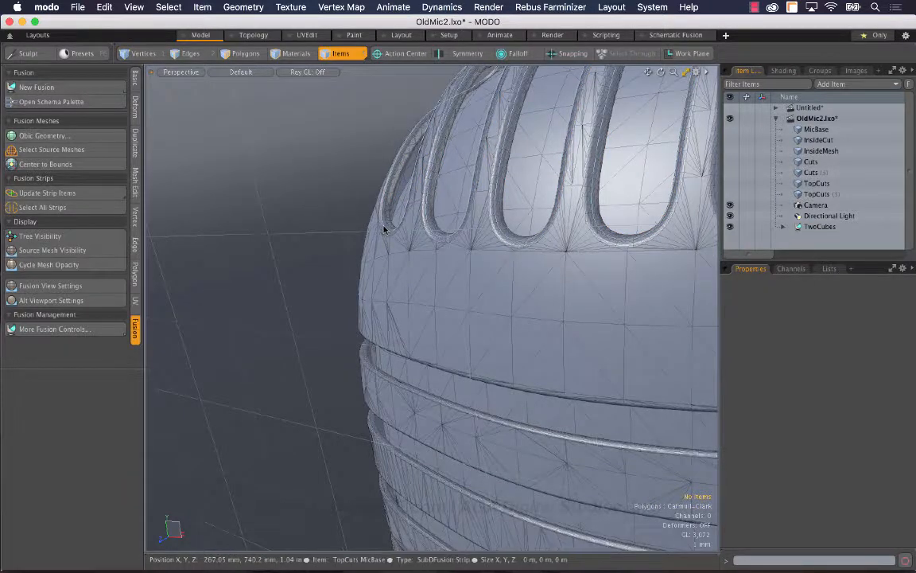
key("c")
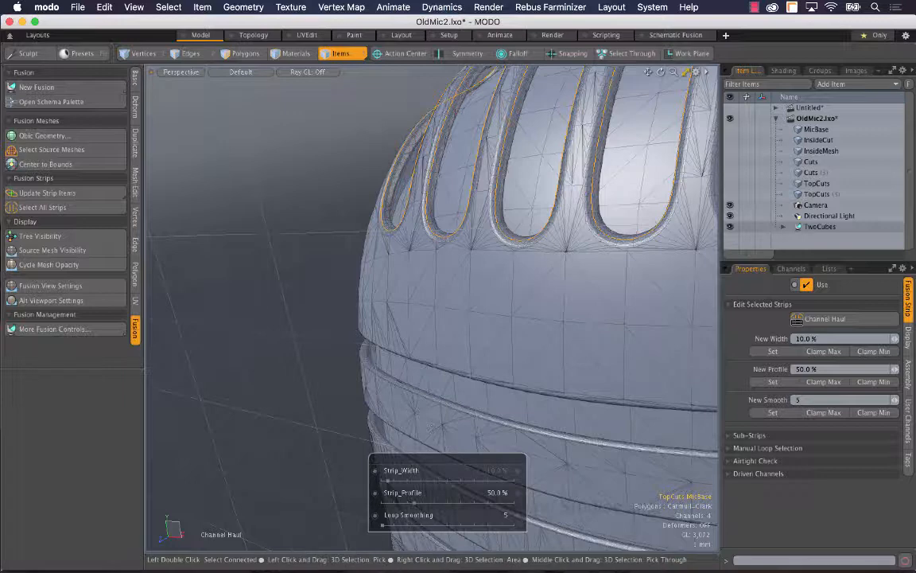
left_click(497, 474)
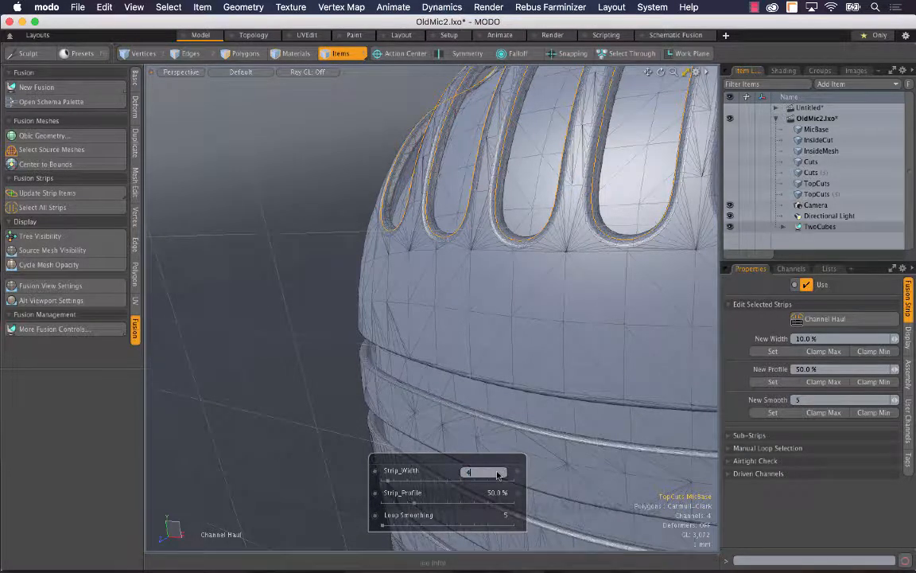
key("Return")
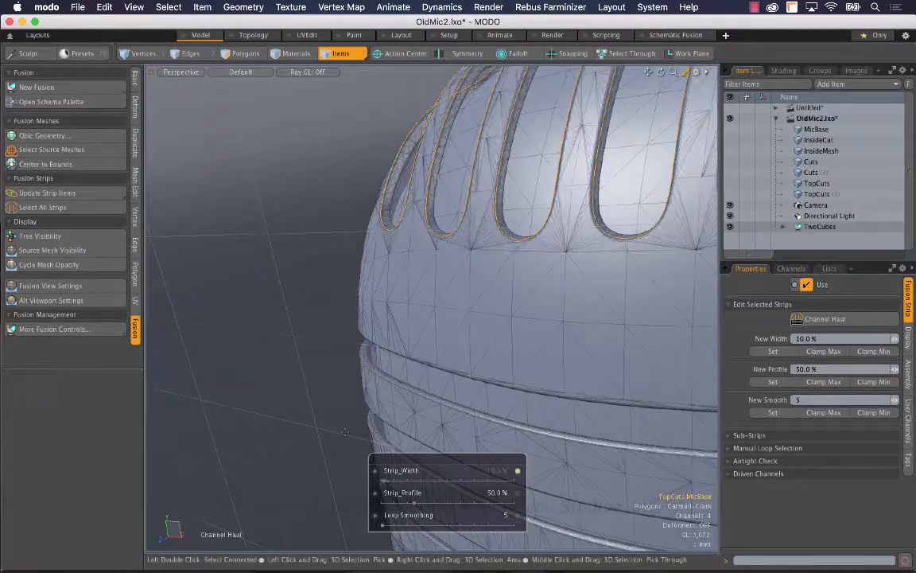
left_click(345, 435)
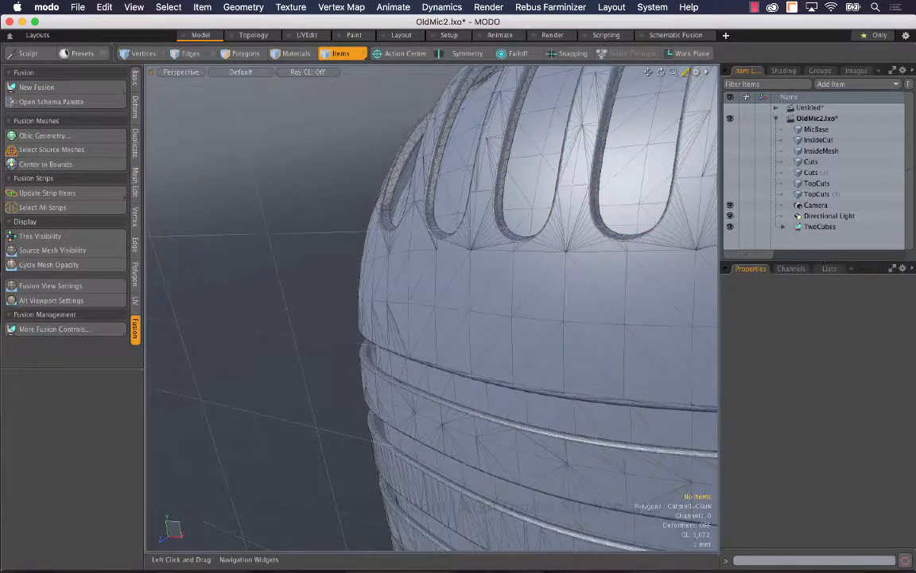
Set the strip width of the Cuts InsideCut fusion strip along the horizontal grooves to 4% and clear the selection
left_click_drag(649, 71, 647, 76)
left_click_drag(400, 225, 286, 321, "alt")
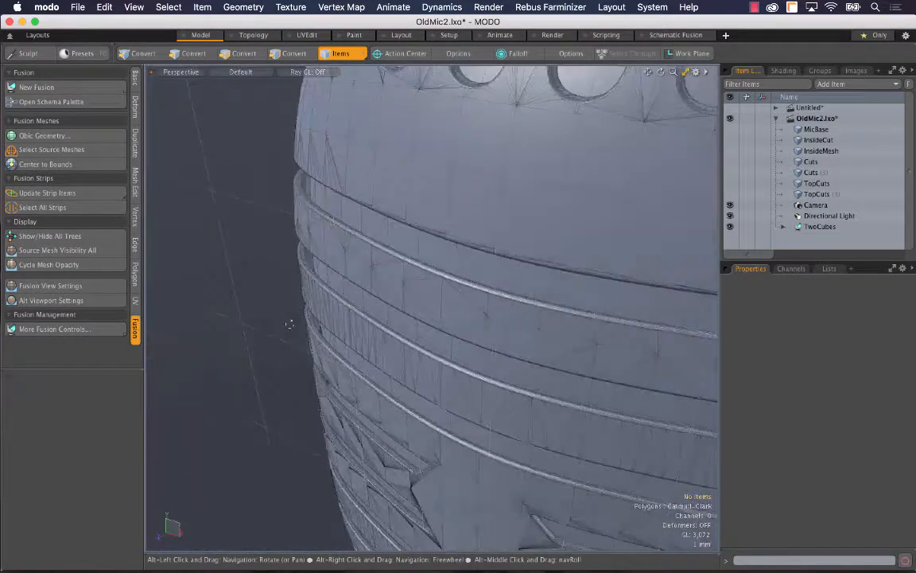
left_click(308, 256)
key("c")
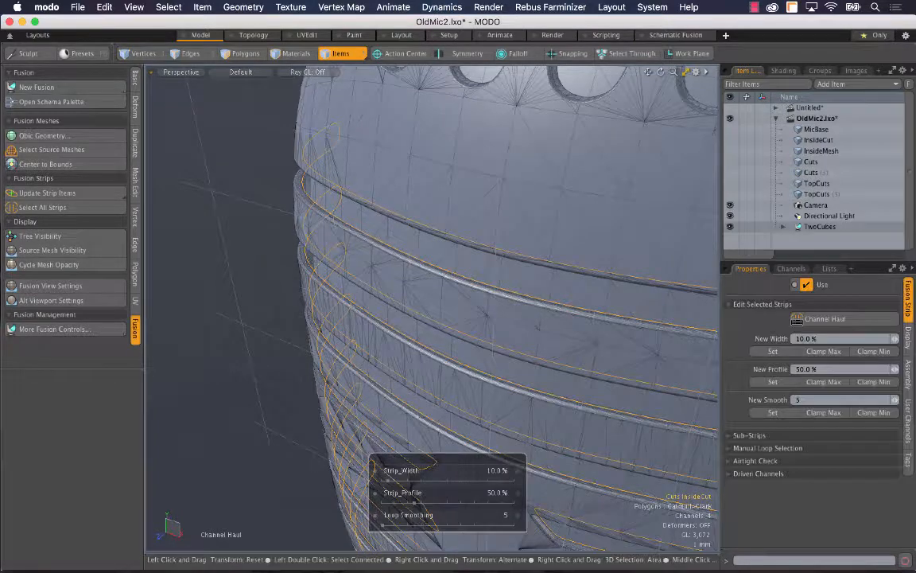
left_click(499, 473)
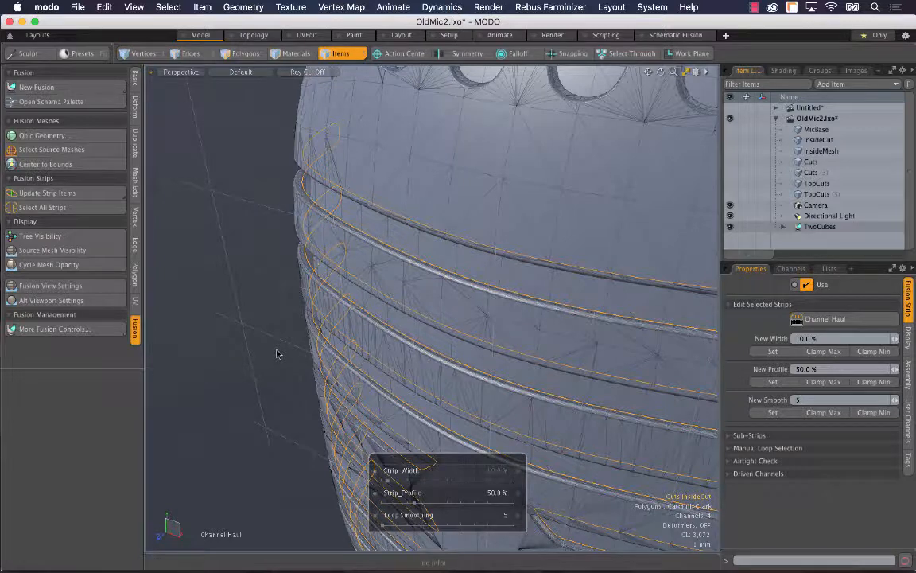
type("4")
key("Return")
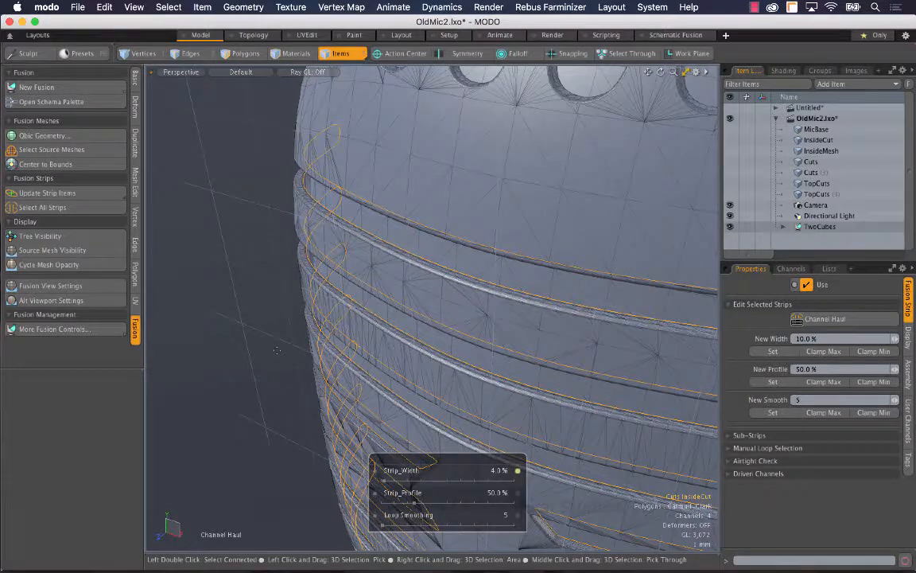
left_click(276, 350)
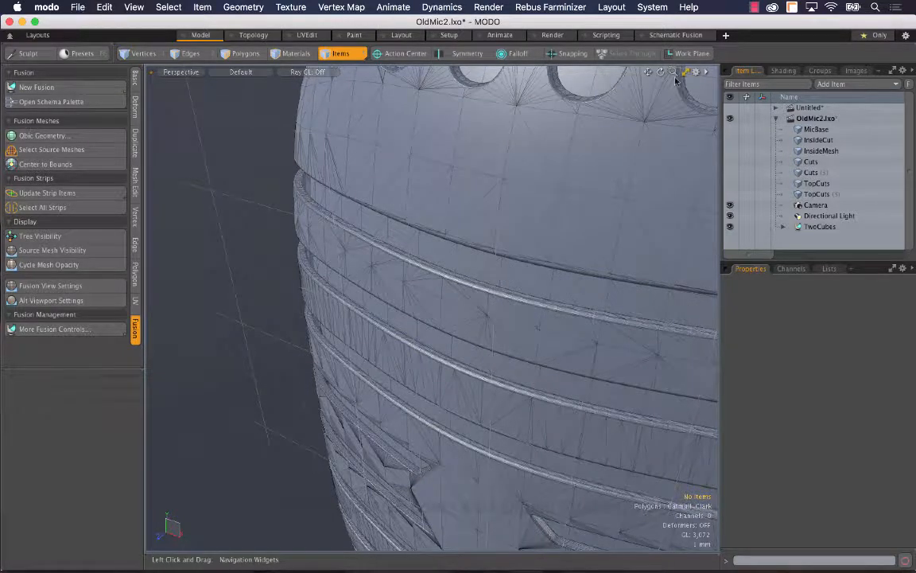
Select the Cuts3 InsideCut fusion strip on the microphone's side grooves and open its strip width for editing in Channel Haul
left_click_drag(673, 73, 640, 73)
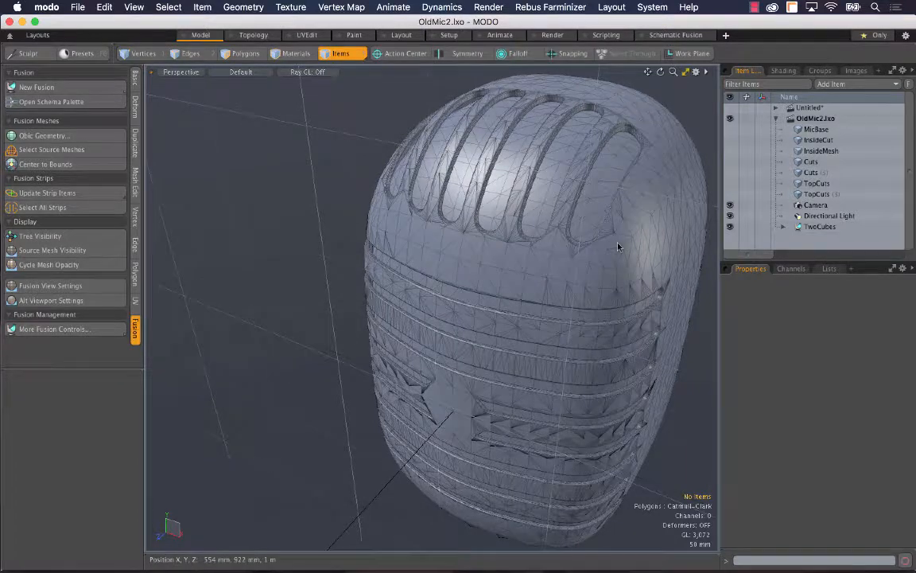
left_click_drag(654, 280, 530, 422, "alt")
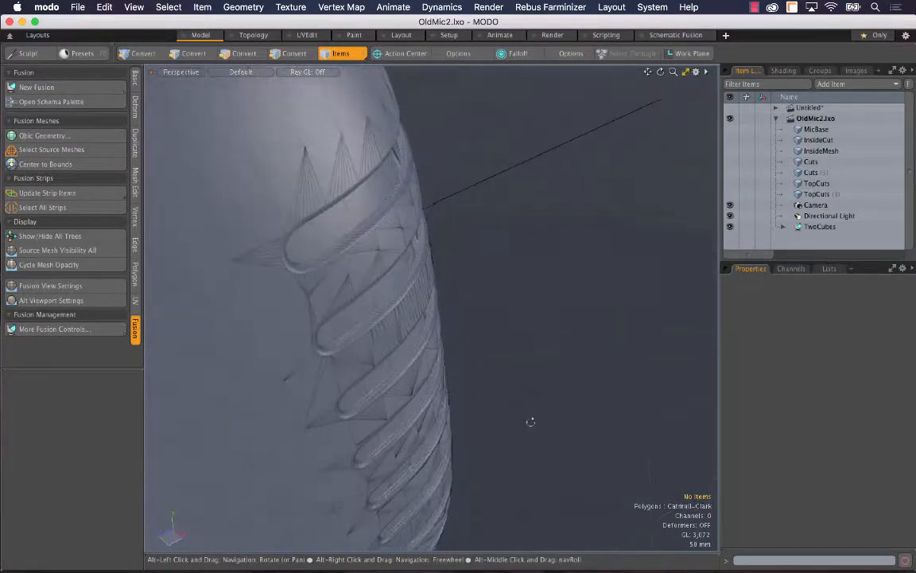
left_click(417, 294)
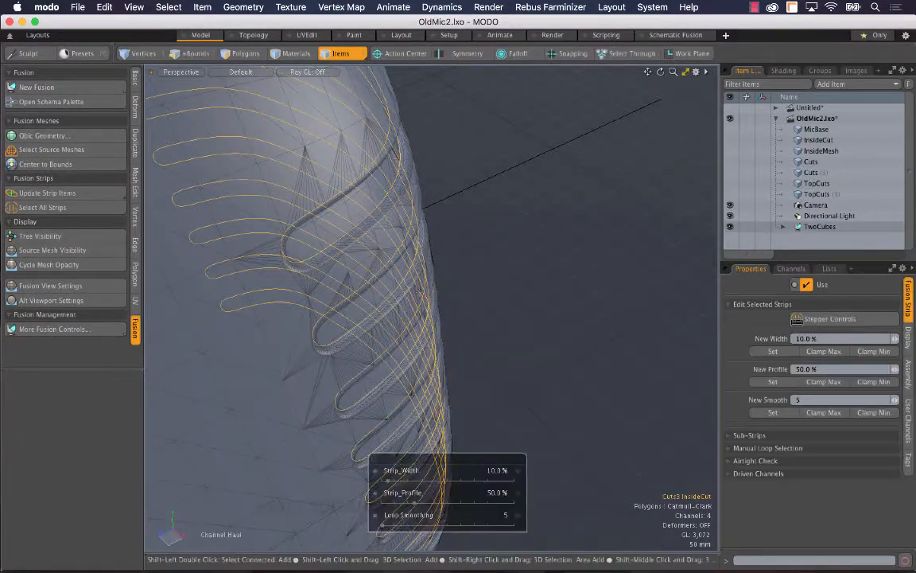
left_click(500, 472)
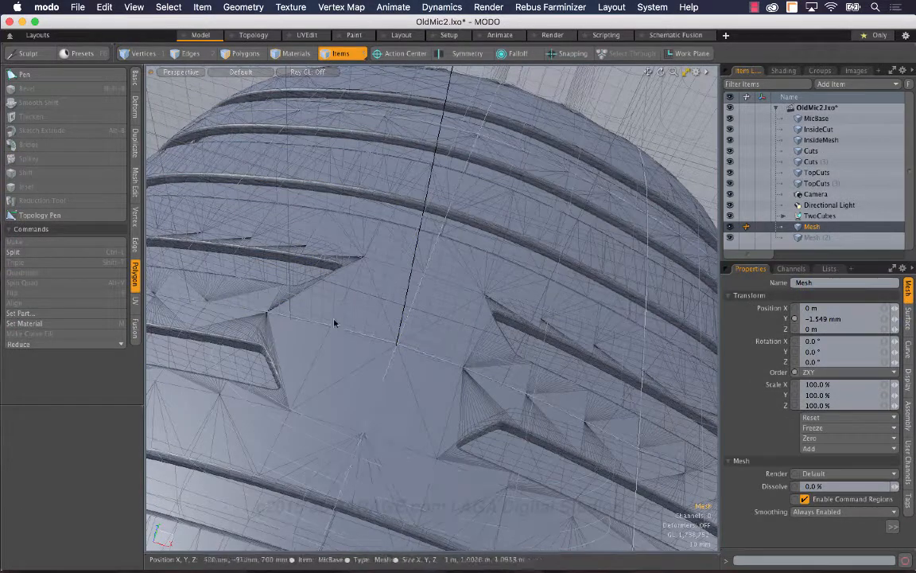
In the Mesh item, draw a flat Z-axis cylinder between the front slots in the front view, with 85 mm X and Y radii
left_click_drag(393, 283, 310, 342, "alt")
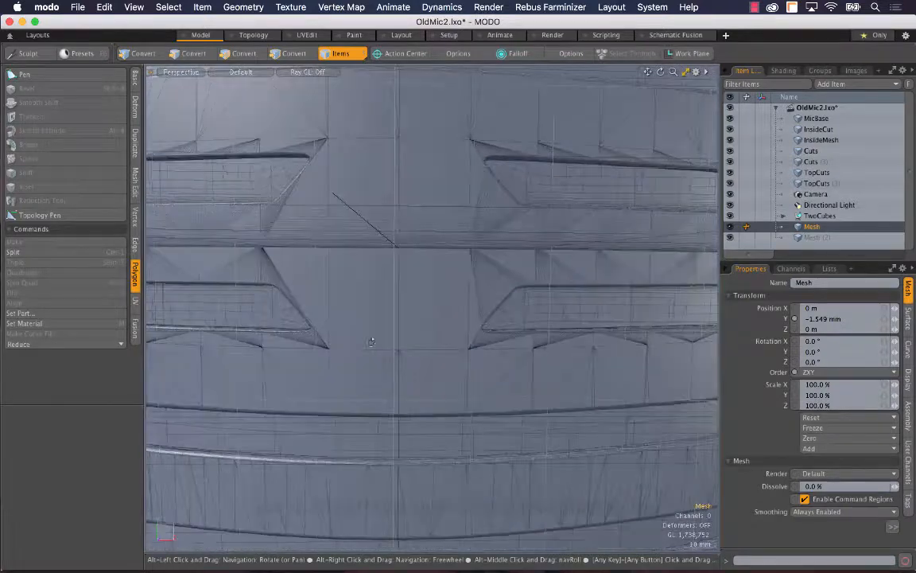
left_click(817, 237)
left_click(817, 227)
left_click(843, 84)
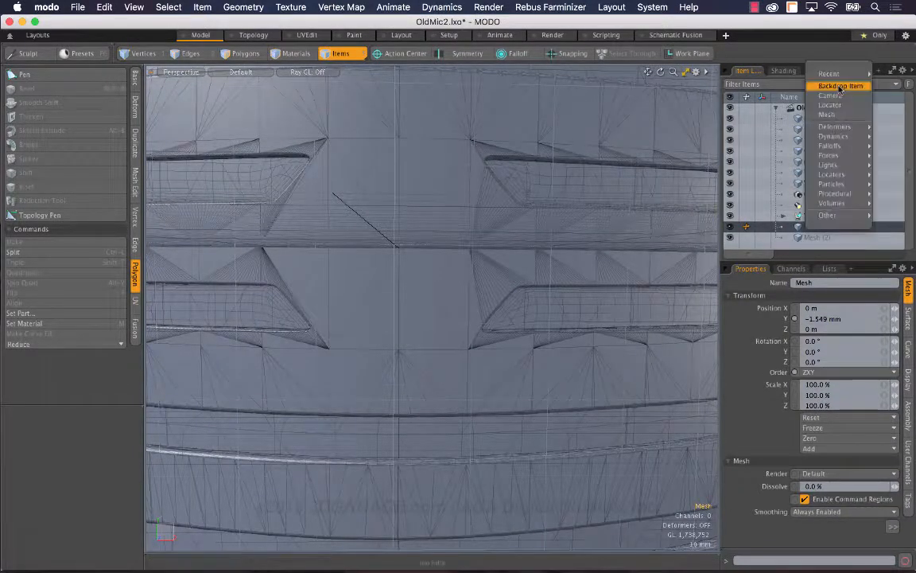
left_click(824, 36)
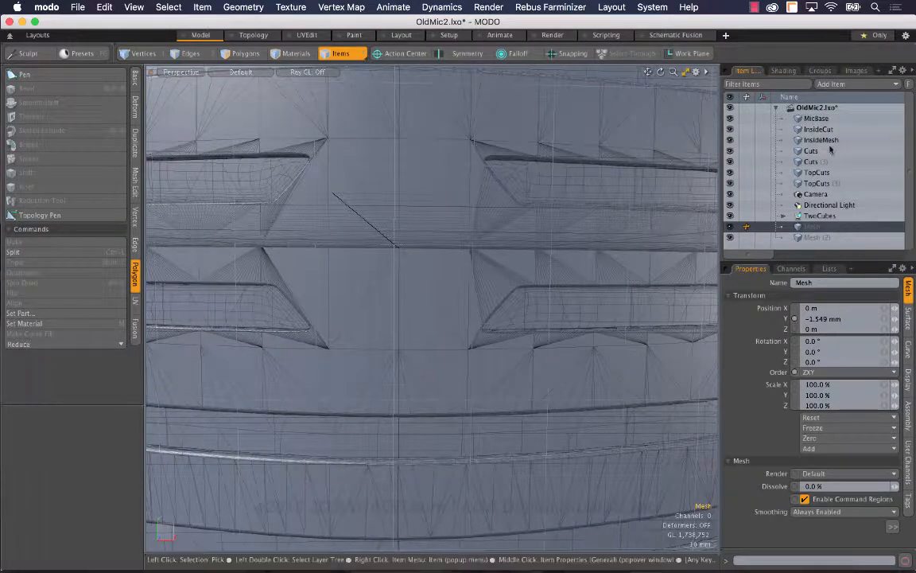
left_click(135, 78)
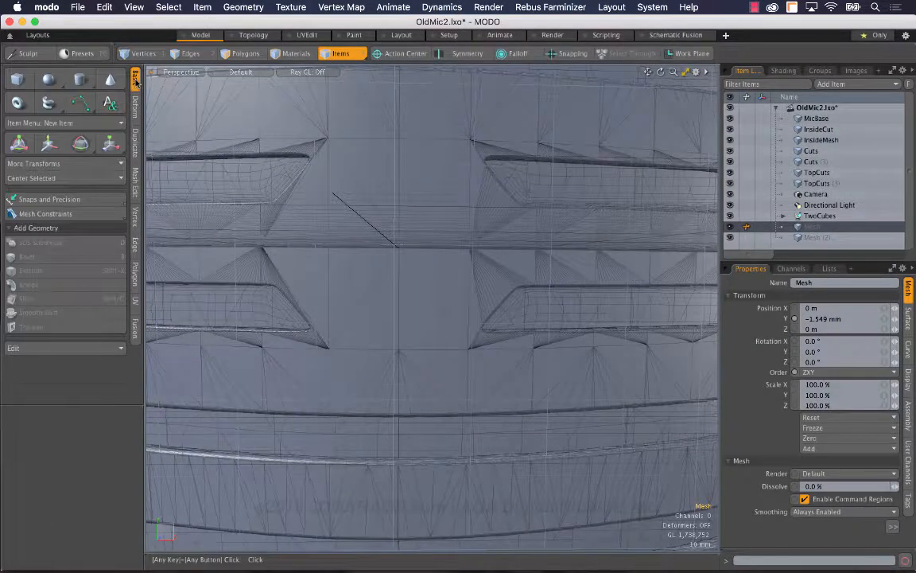
left_click(77, 78)
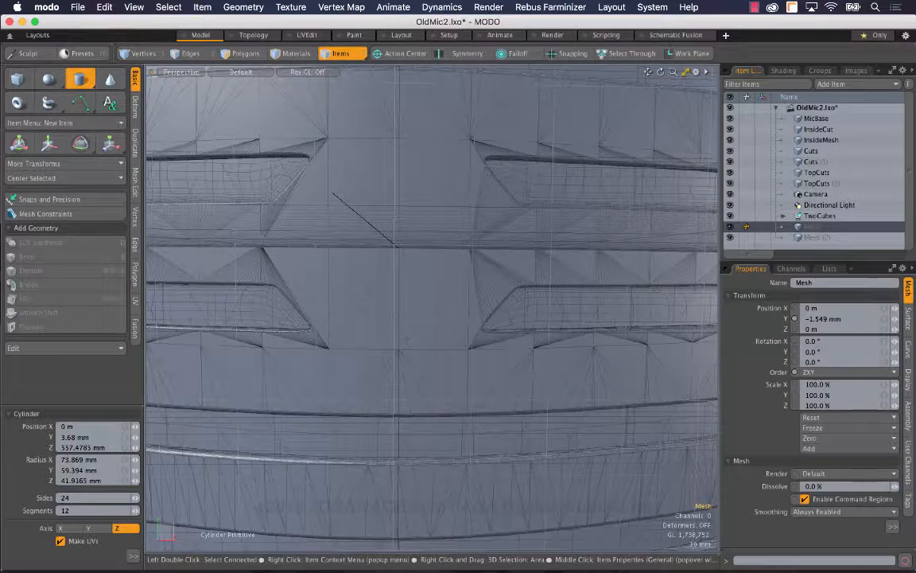
key("ctrl+space")
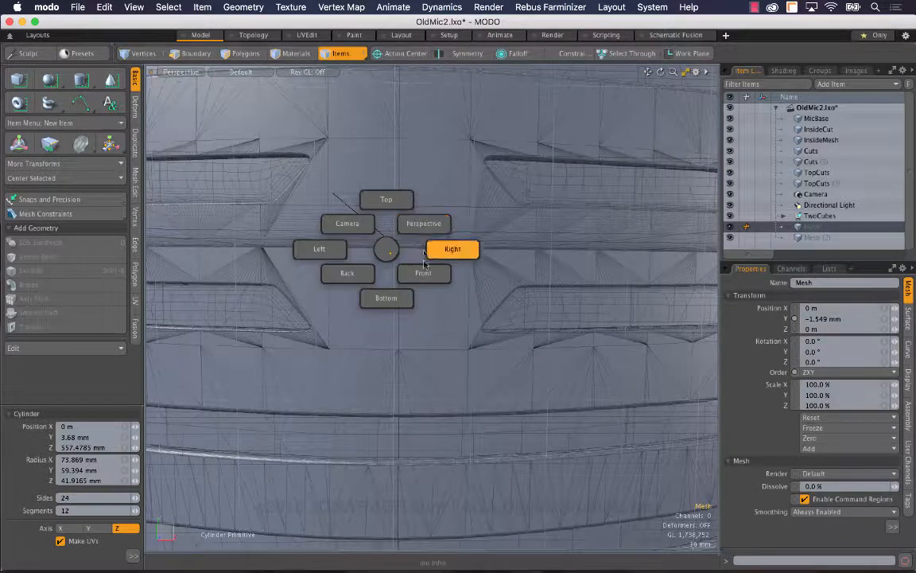
left_click_drag(384, 226, 532, 371)
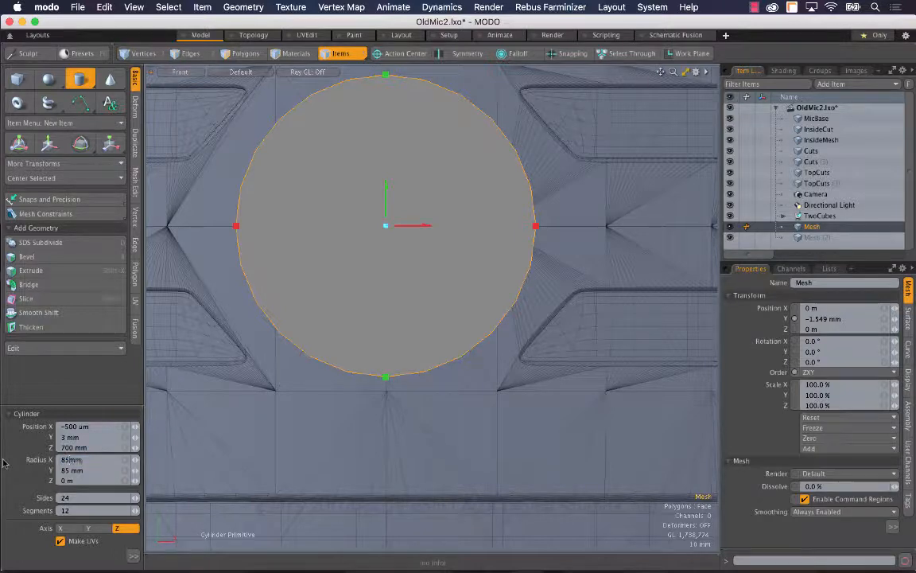
key("Tab")
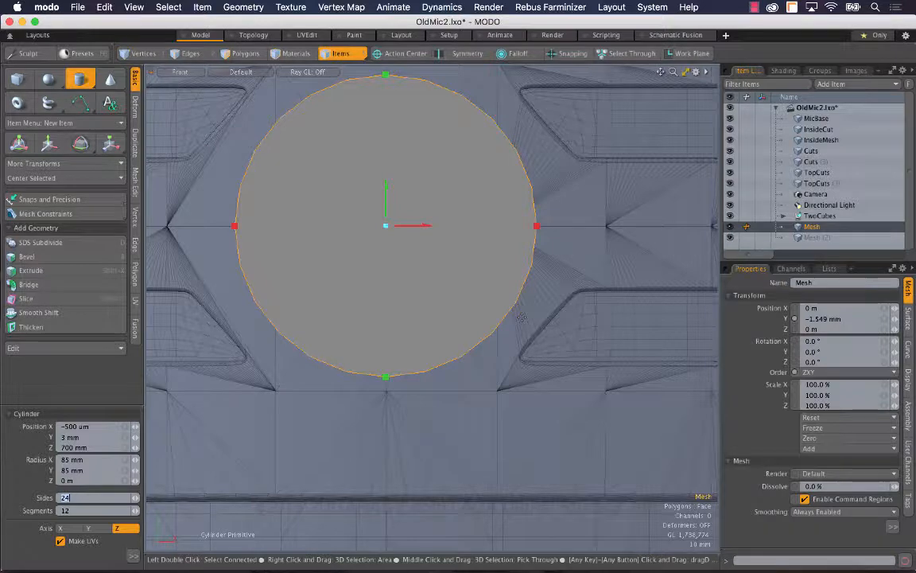
In the perspective view, pull the cylinder's depth into the microphone body to a Z radius of about 90 mm and finish it
key("ctrl+space")
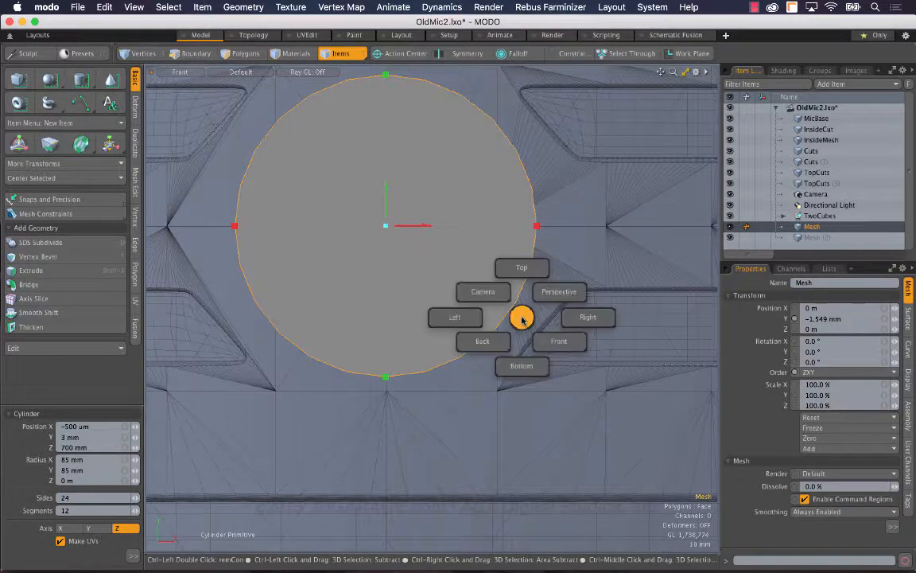
left_click(548, 294)
left_click_drag(548, 294, 515, 272, "alt")
left_click_drag(384, 248, 597, 173)
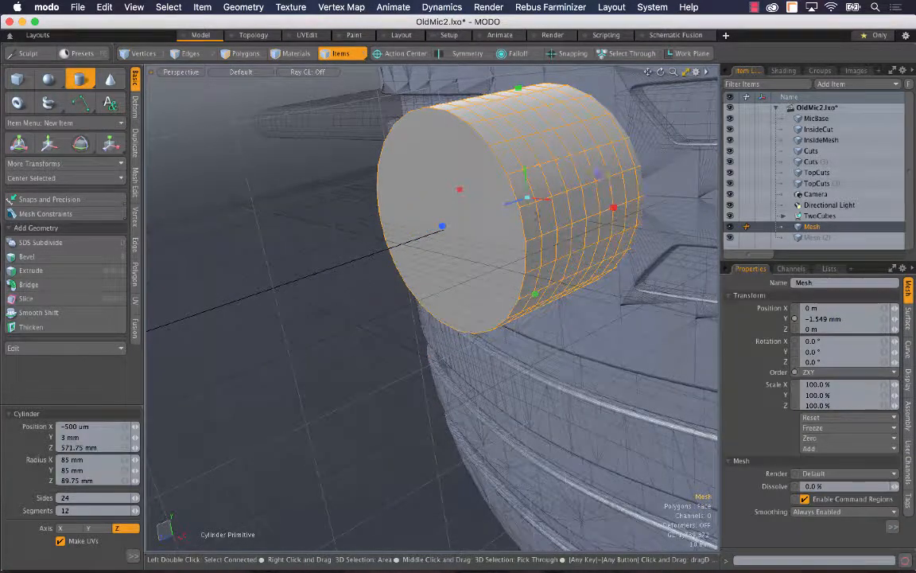
key("space")
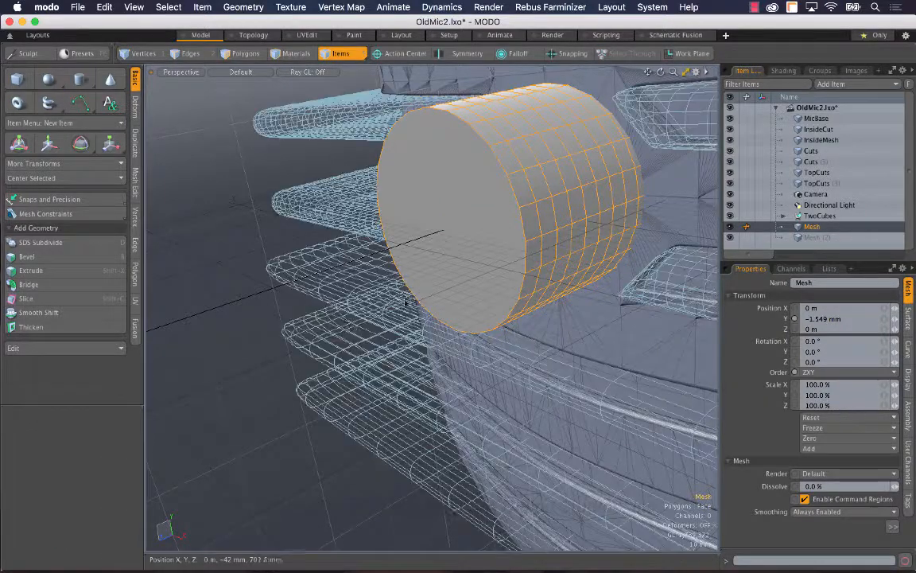
Switch to polygon selection and select the front and back cap polygons of the cylinder
left_click(241, 54)
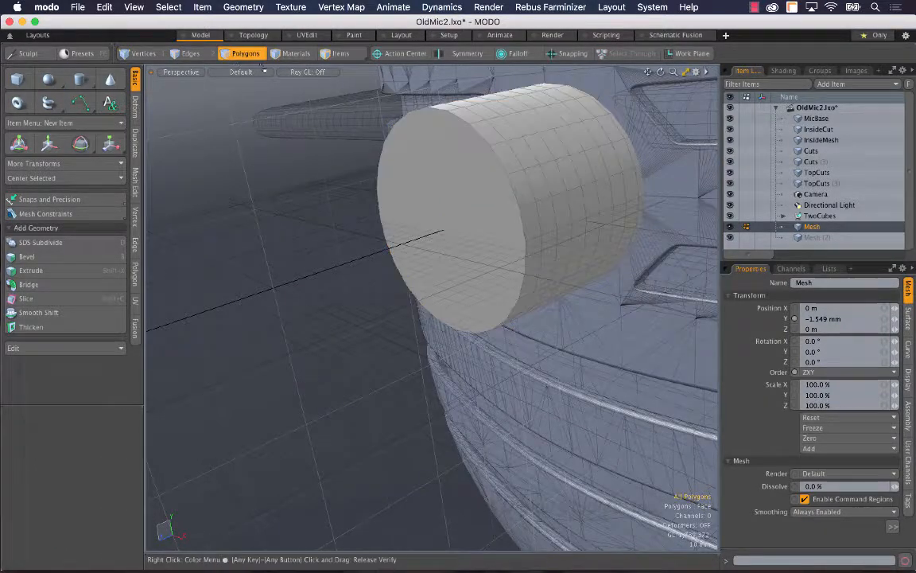
left_click_drag(329, 309, 455, 275, "alt")
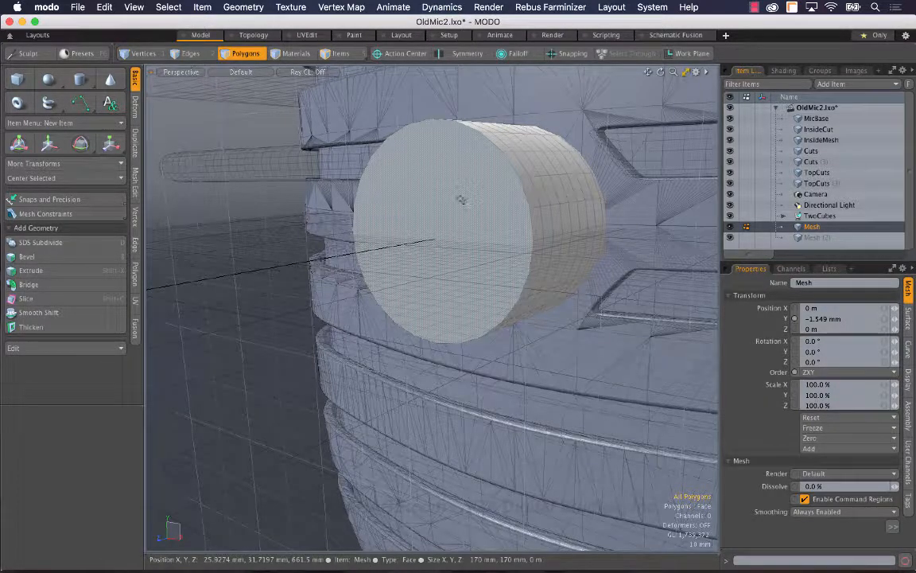
key("space")
key("space")
key("space")
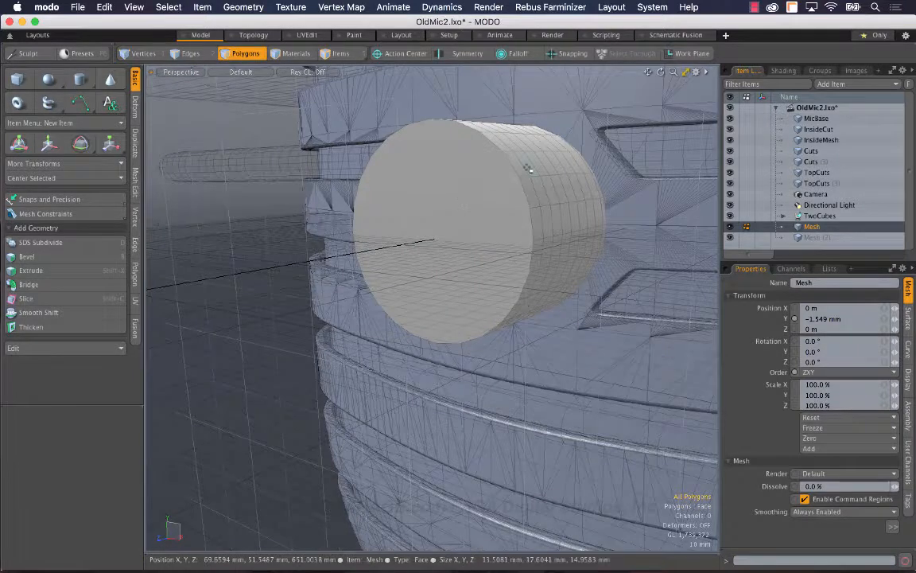
left_click(430, 182)
left_click_drag(610, 176, 420, 236, "alt")
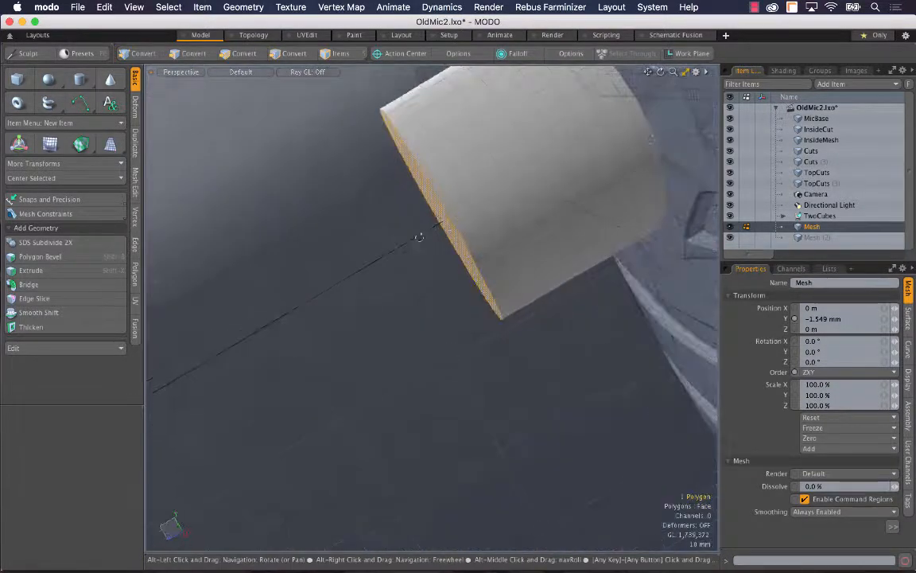
left_click_drag(655, 133, 509, 199, "alt")
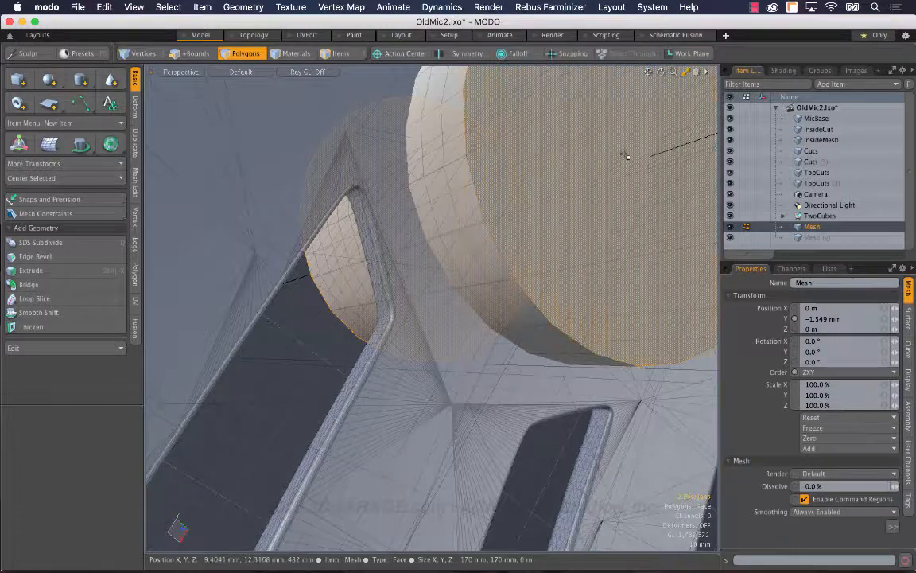
Bevel the cylinder's front and back cap polygons with an inset of about 6.1 mm and no shift
left_click_drag(500, 237, 482, 239, "alt")
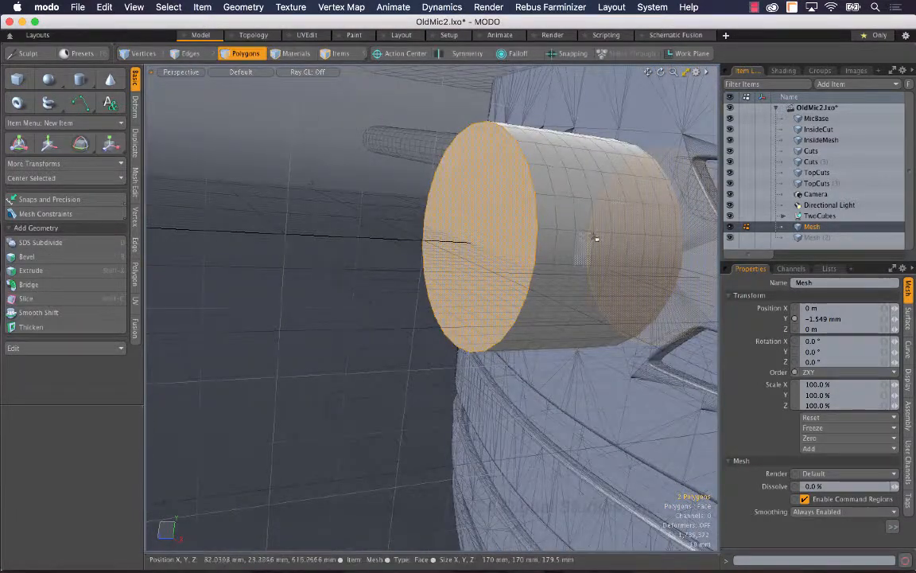
key("b")
left_click_drag(445, 251, 562, 271, "alt")
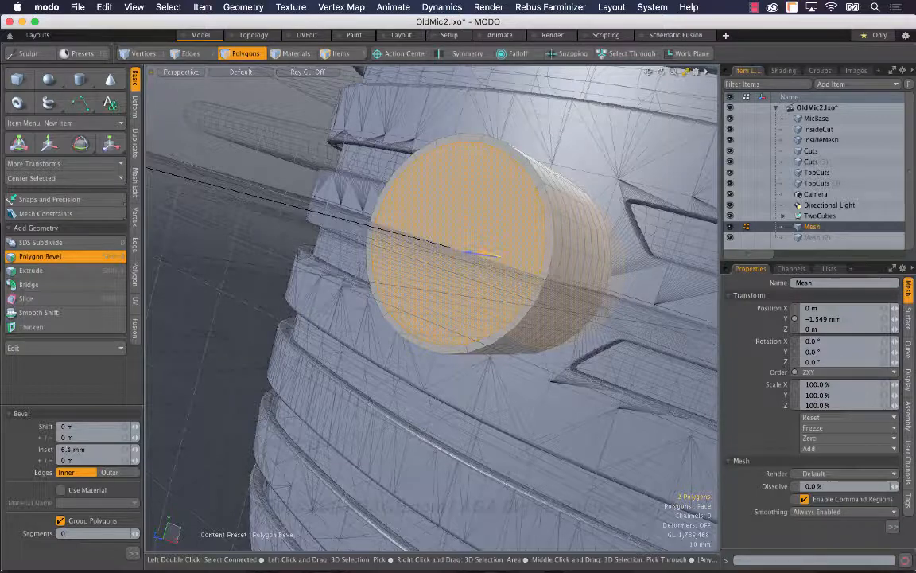
Bridge the two inset cap polygons through the cylinder to turn it into a hollow tube
left_click_drag(509, 258, 232, 225, "alt")
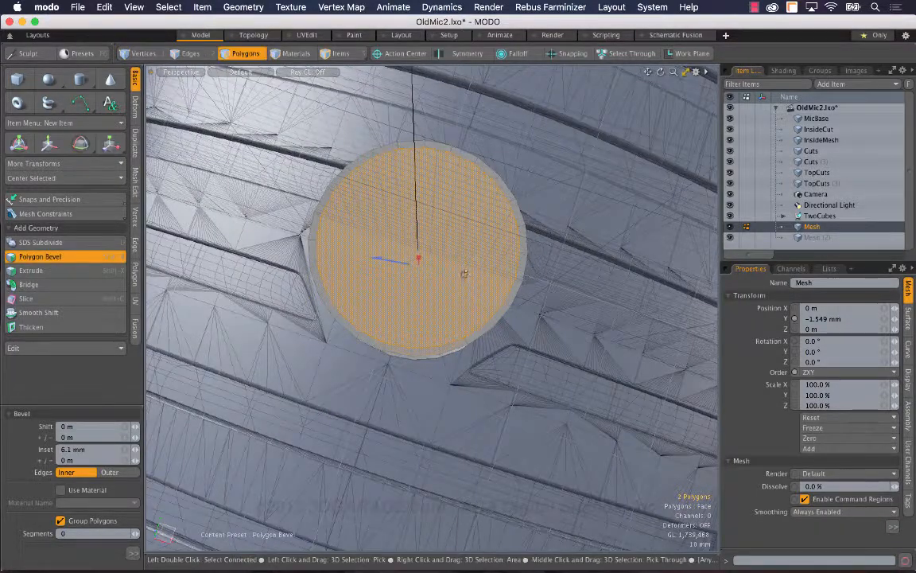
left_click_drag(465, 274, 506, 243, "alt")
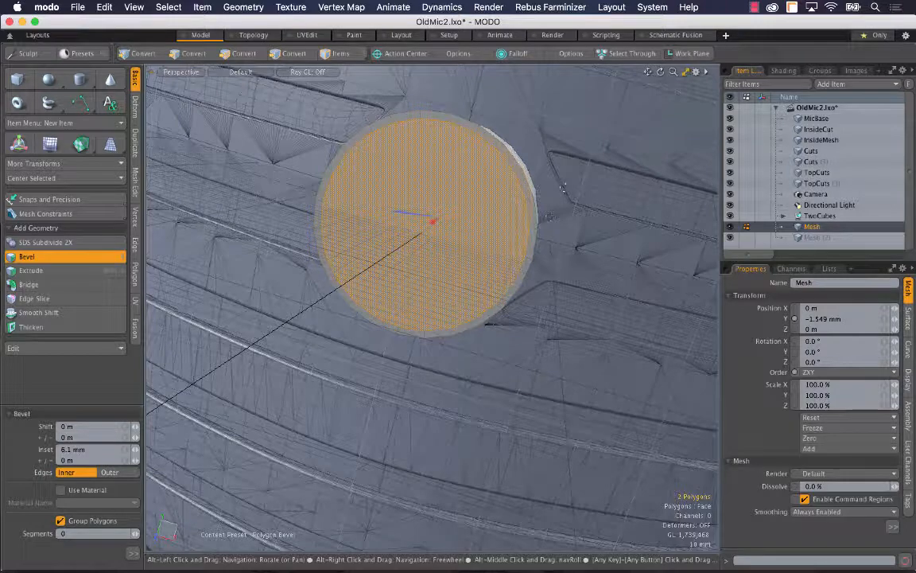
left_click_drag(562, 188, 418, 278, "alt")
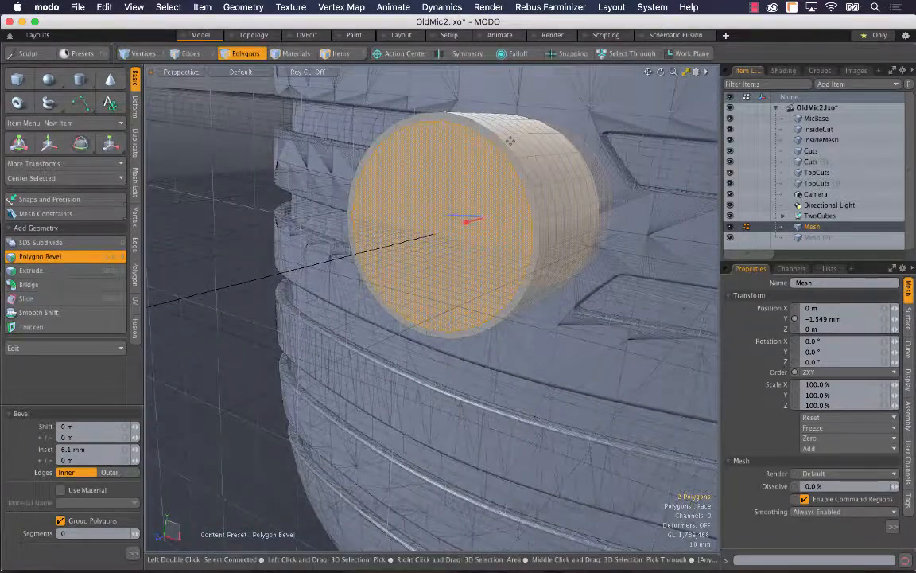
left_click_drag(509, 141, 474, 176, "alt")
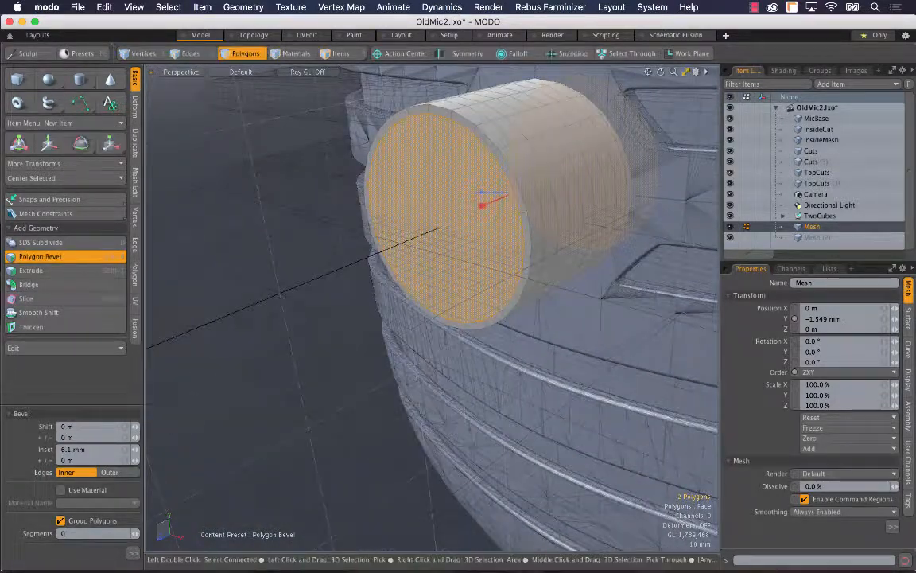
left_click(135, 270)
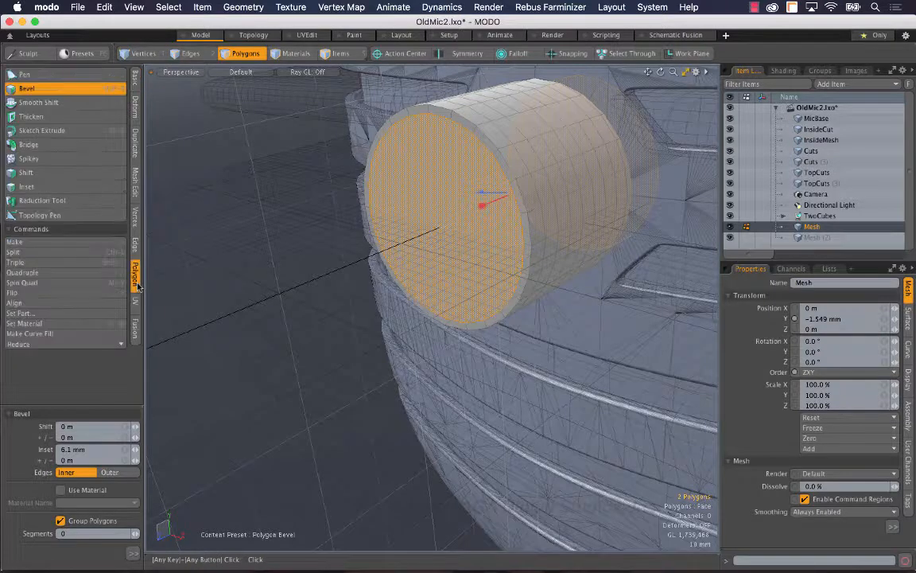
left_click(84, 157)
left_click(81, 145)
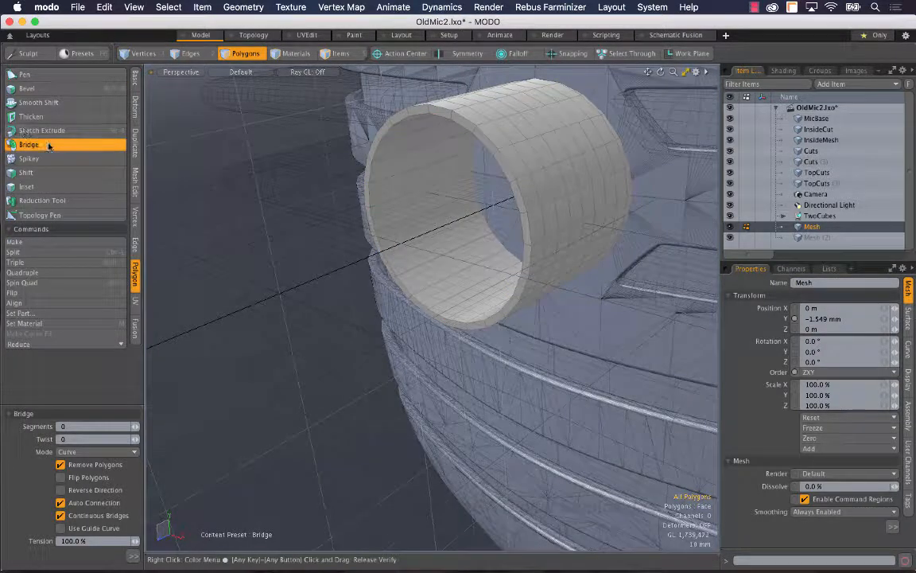
left_click(58, 144)
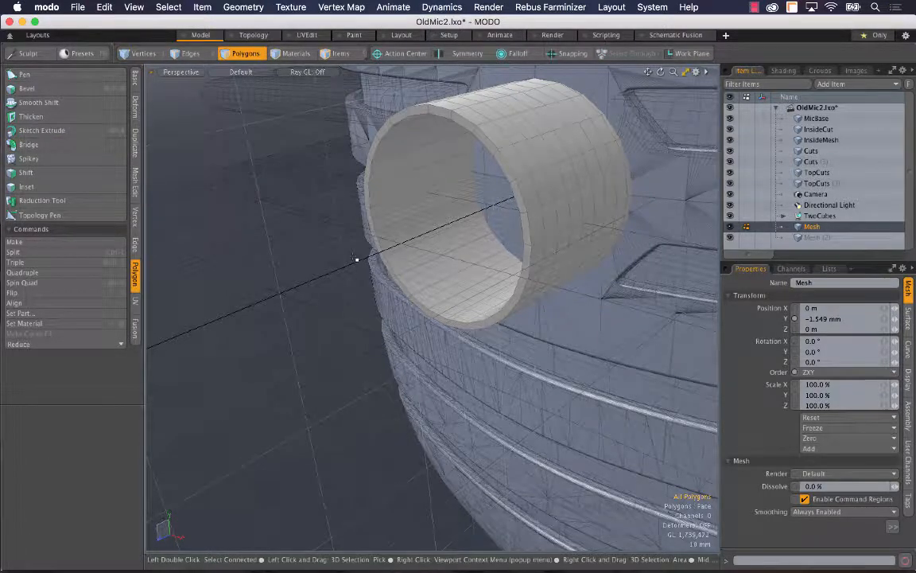
Preview the tube with subdivision on and off, and select the outer and inner rim edge loops at both ends
key("Tab")
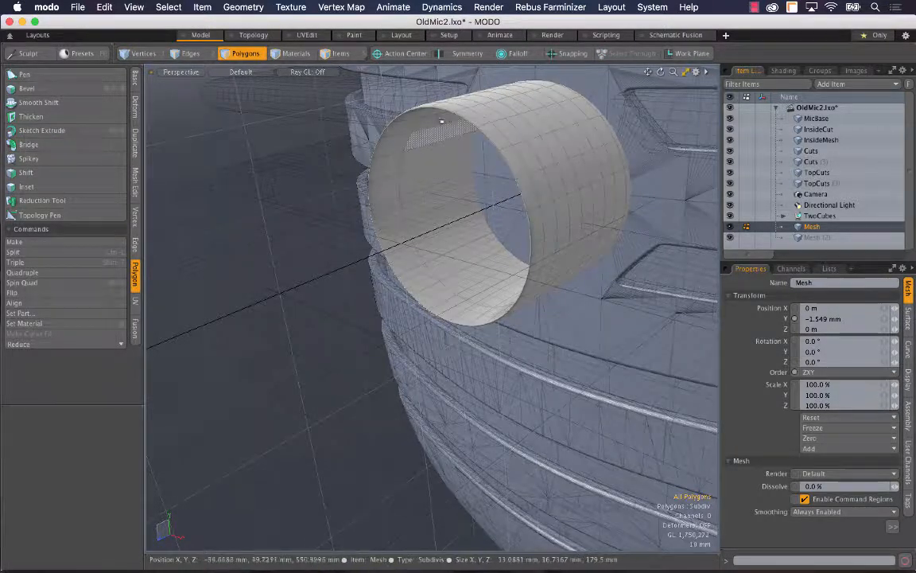
key("Tab")
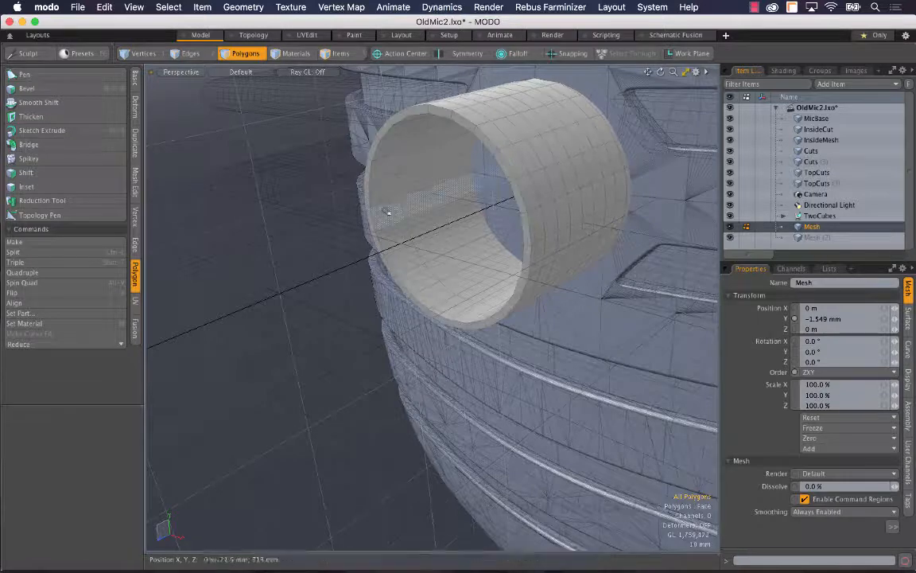
key("2")
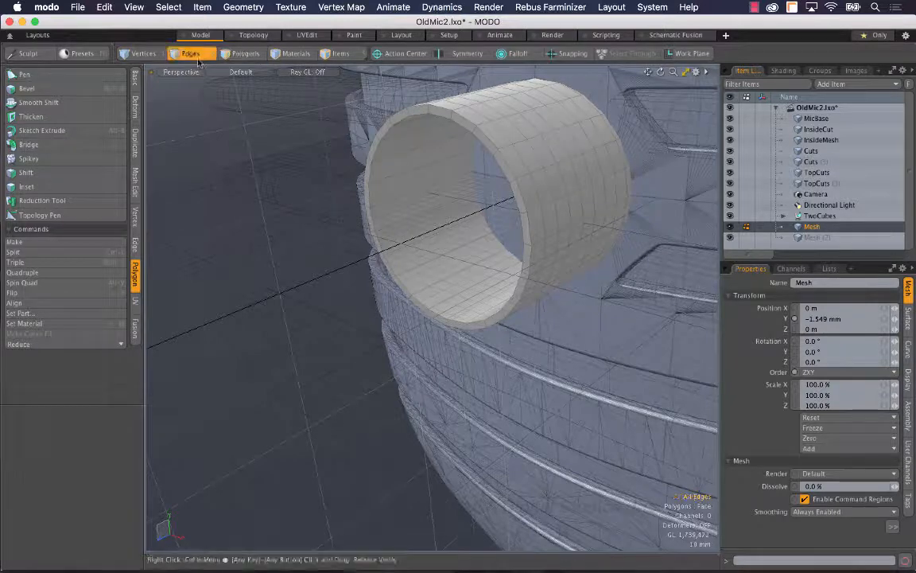
double_click(474, 124)
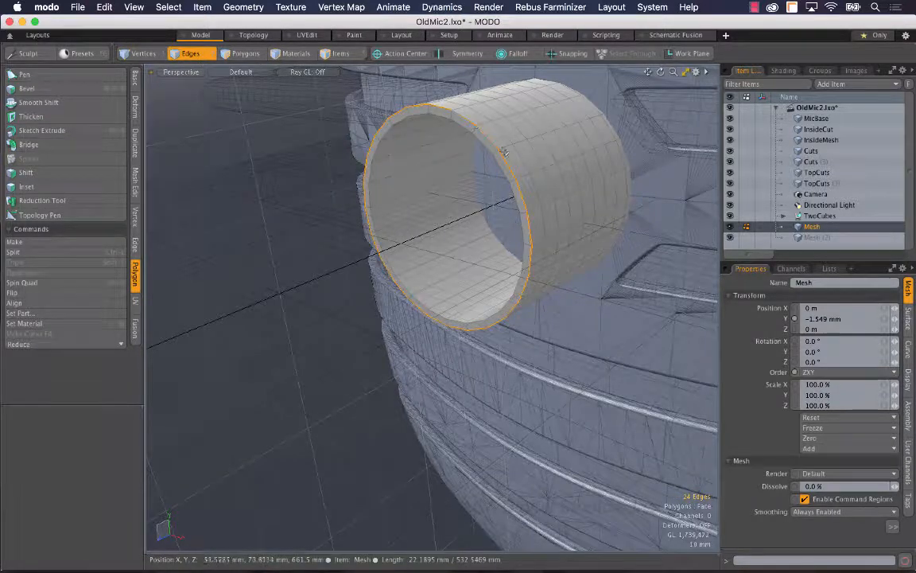
double_click(463, 126, "shift")
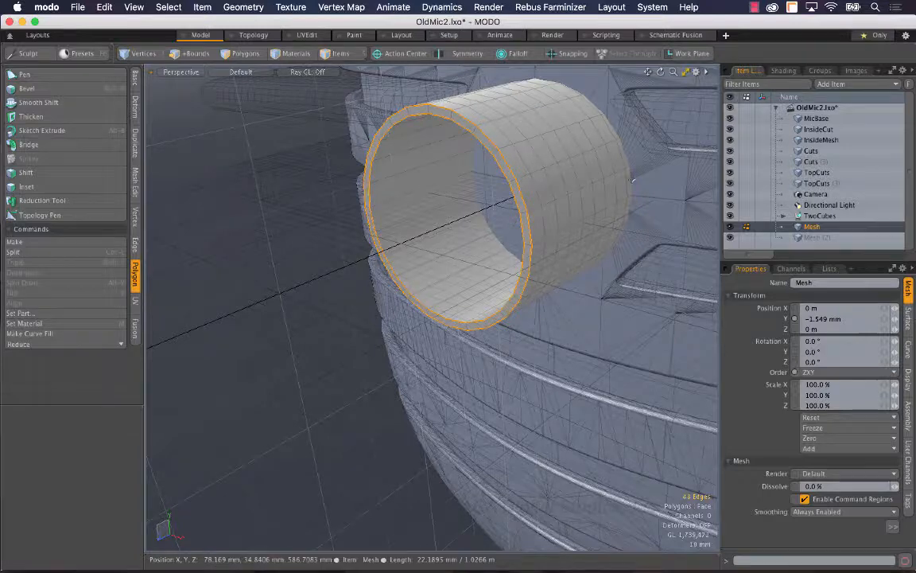
left_click_drag(548, 151, 538, 240, "alt")
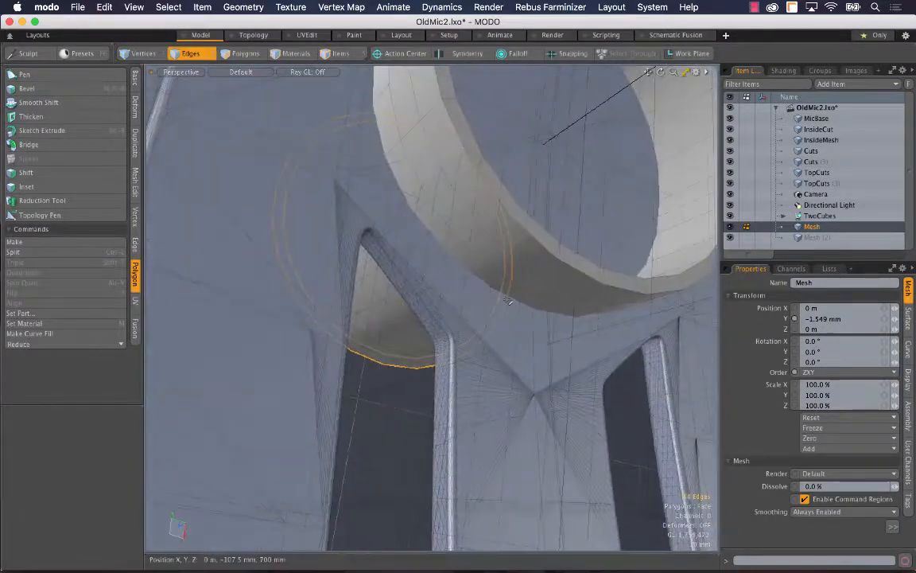
double_click(542, 230, "shift")
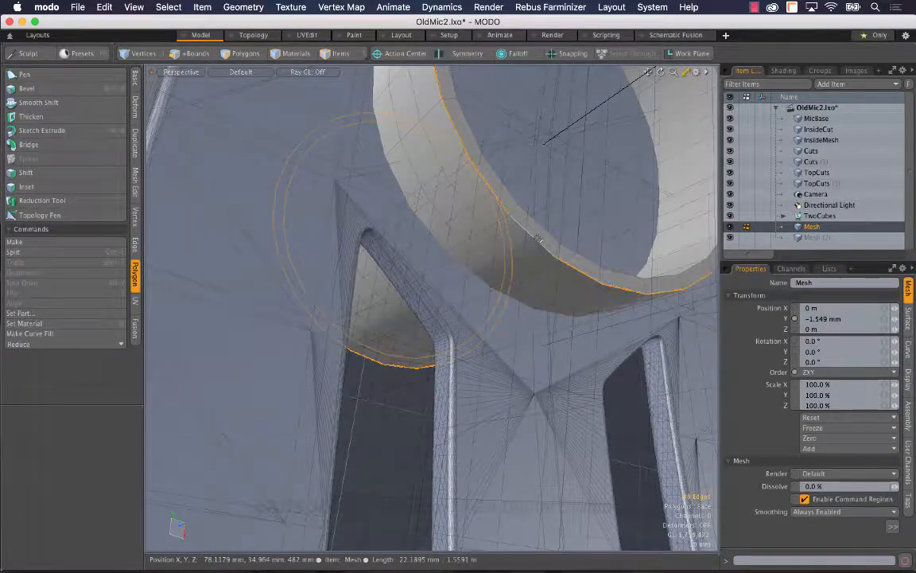
Bevel the selected rim edges by about 1.1 mm in Inset mode with round level 1 and clear the selection
left_click_drag(541, 227, 665, 168, "alt")
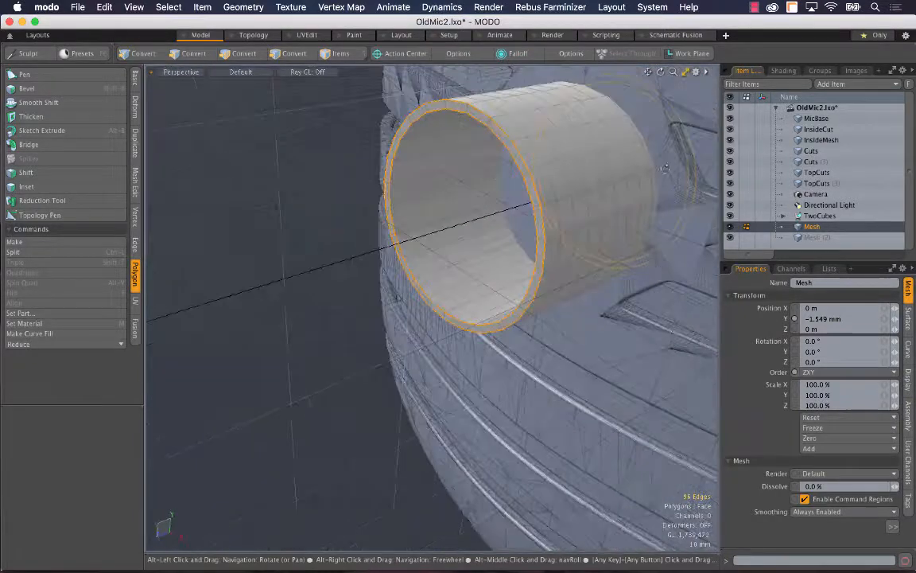
left_click_drag(595, 185, 636, 163, "alt")
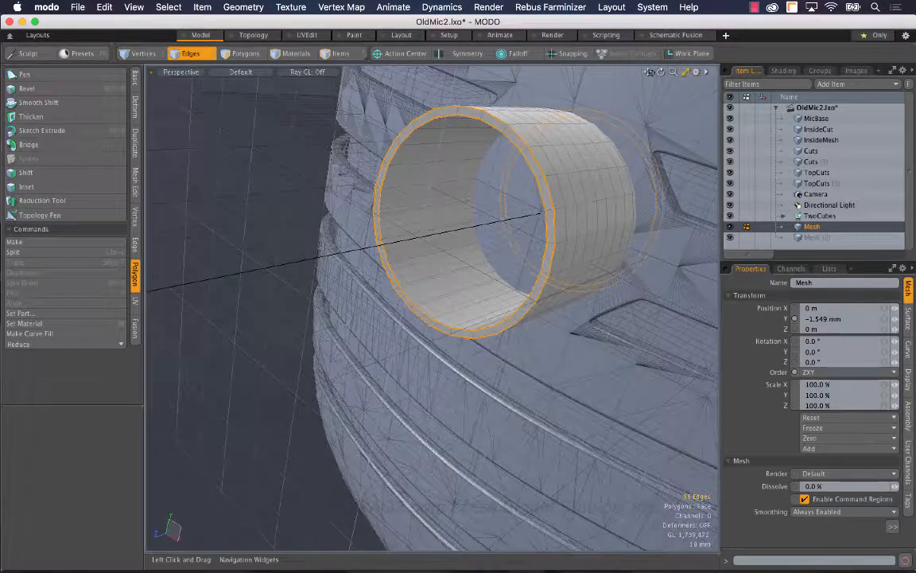
left_click_drag(672, 72, 709, 72)
key("b")
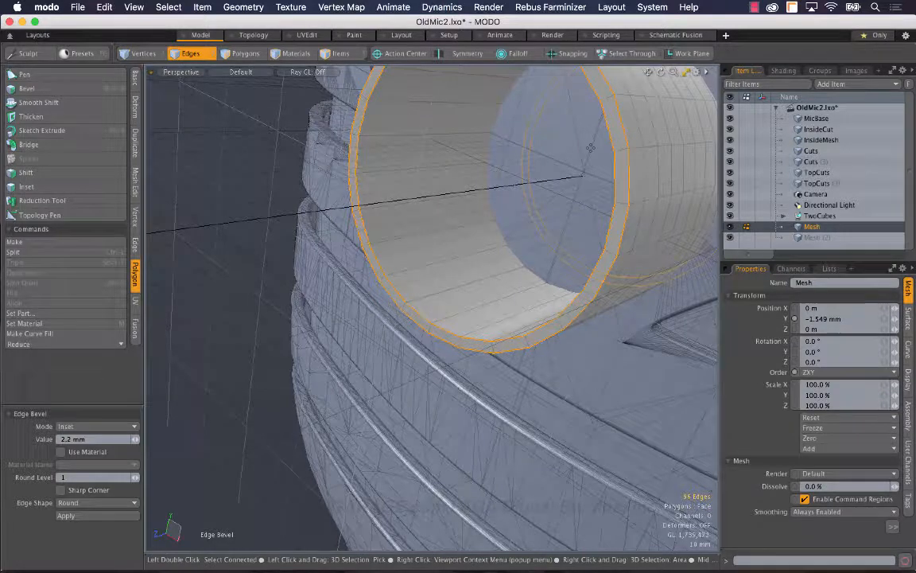
left_click_drag(590, 148, 593, 148)
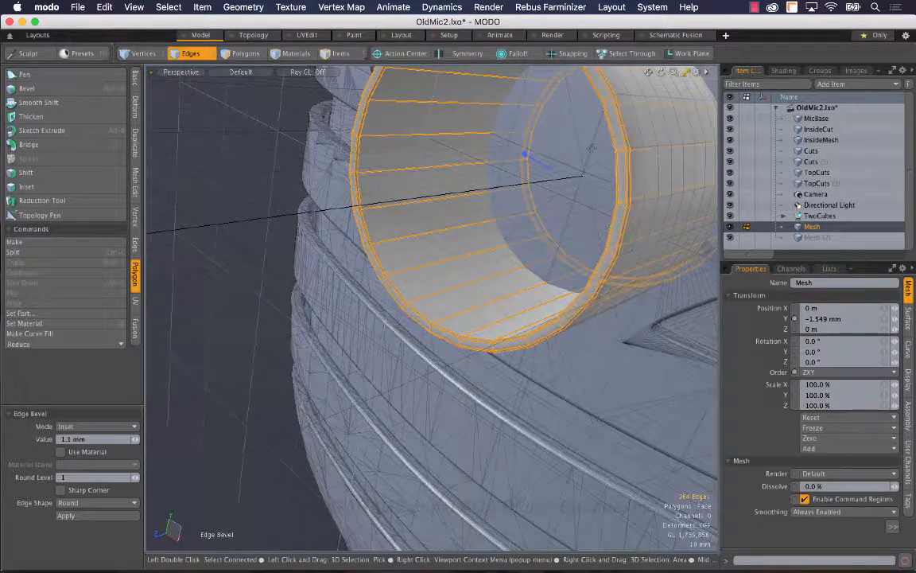
key("space")
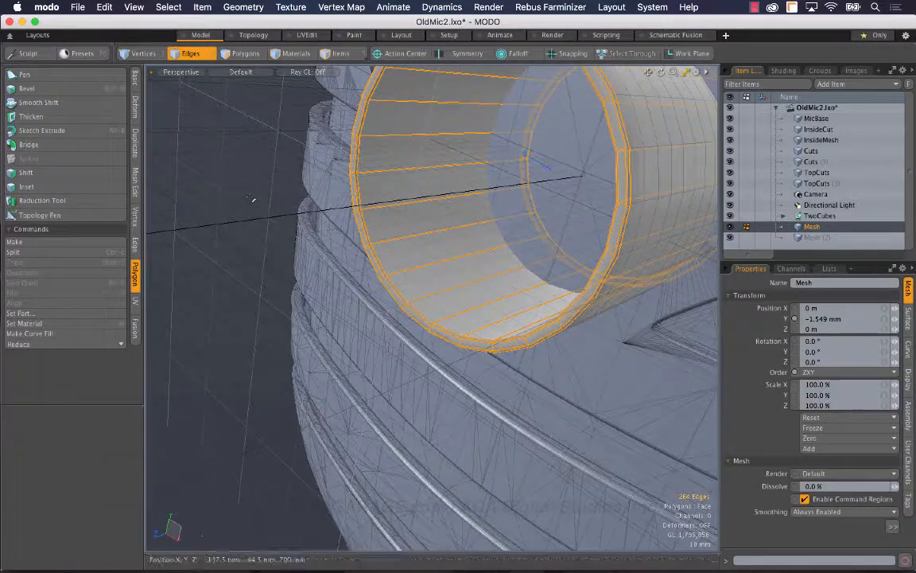
left_click(252, 199)
key("space")
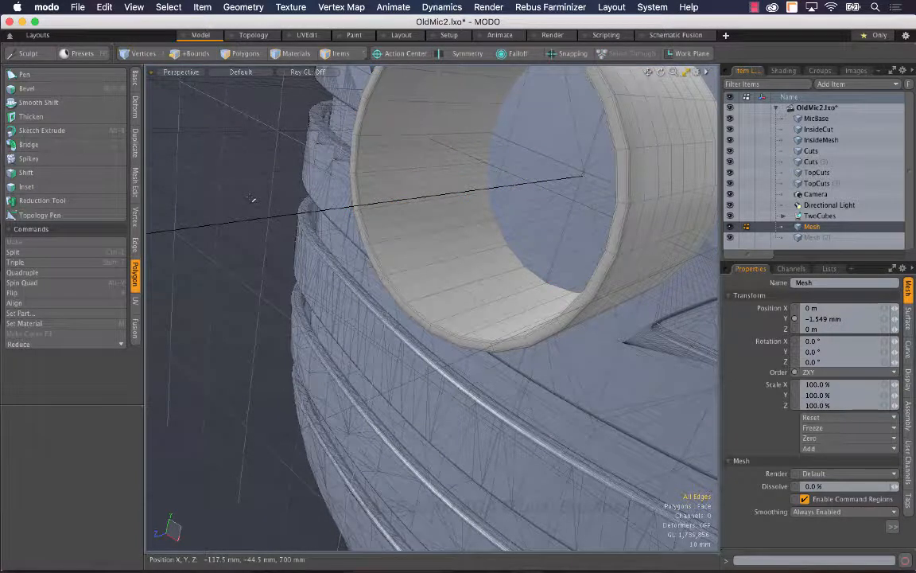
Convert the tube to Catmull-Clark subdivision surfaces and name its mesh item Ring
key("shift+Tab")
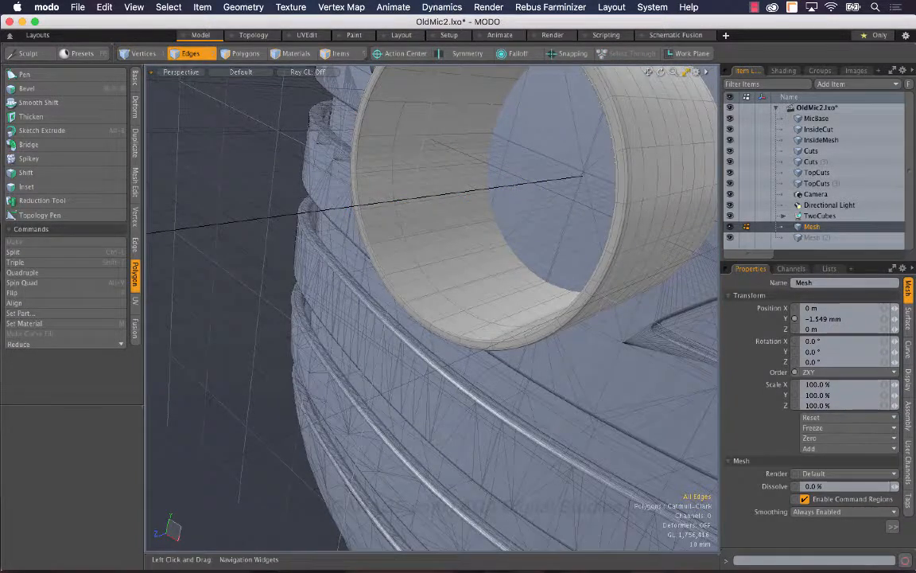
left_click_drag(660, 71, 640, 94)
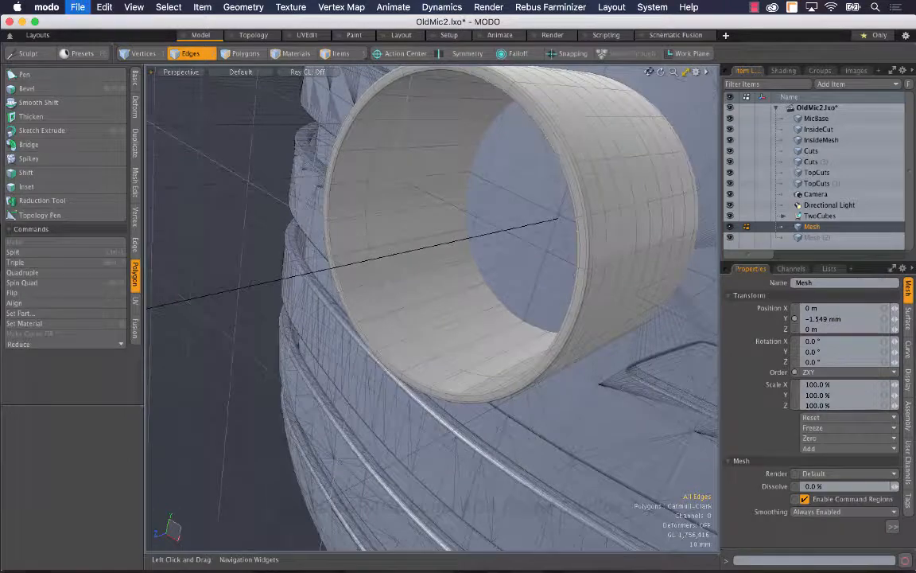
left_click_drag(477, 238, 525, 271, "alt")
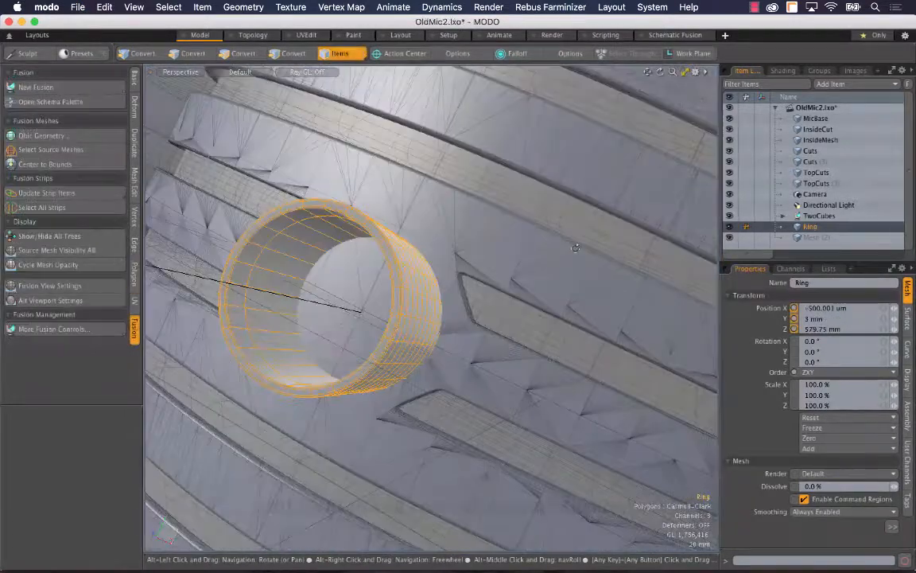
Select the Ring mesh and fuse it into the microphone's fusion tree to form a circular groove on the front
left_click_drag(575, 248, 328, 271, "alt")
scroll(454, 268, "down", 4)
left_click_drag(454, 268, 557, 334, "alt")
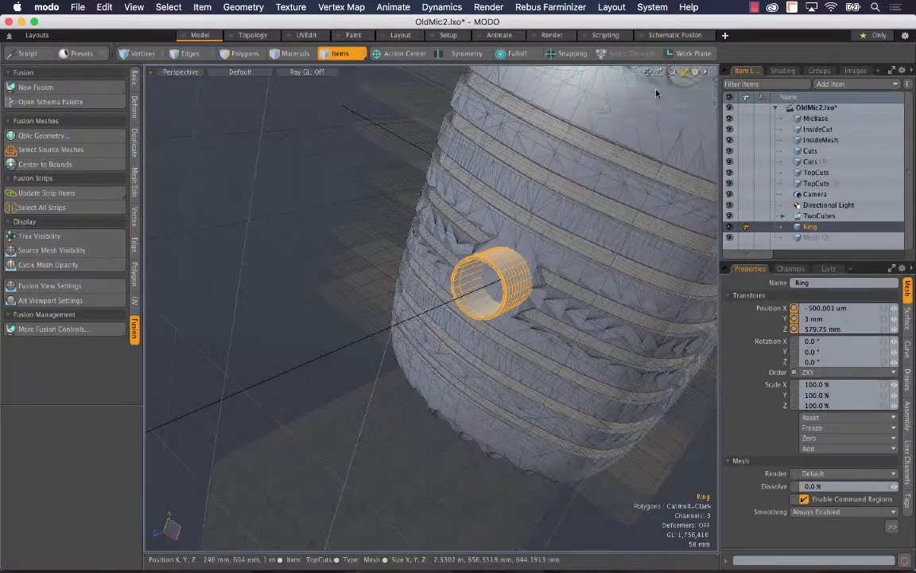
left_click_drag(674, 72, 673, 72)
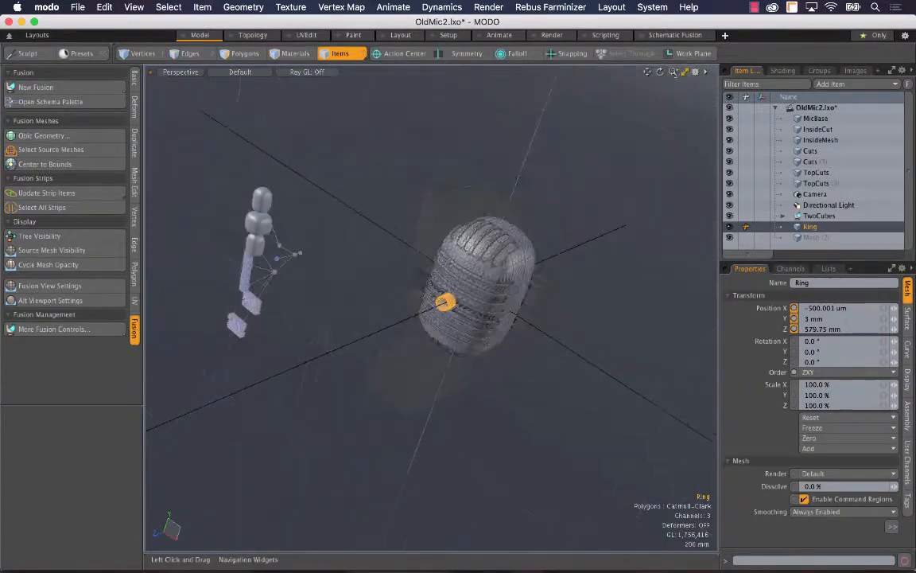
left_click_drag(493, 238, 414, 179, "alt")
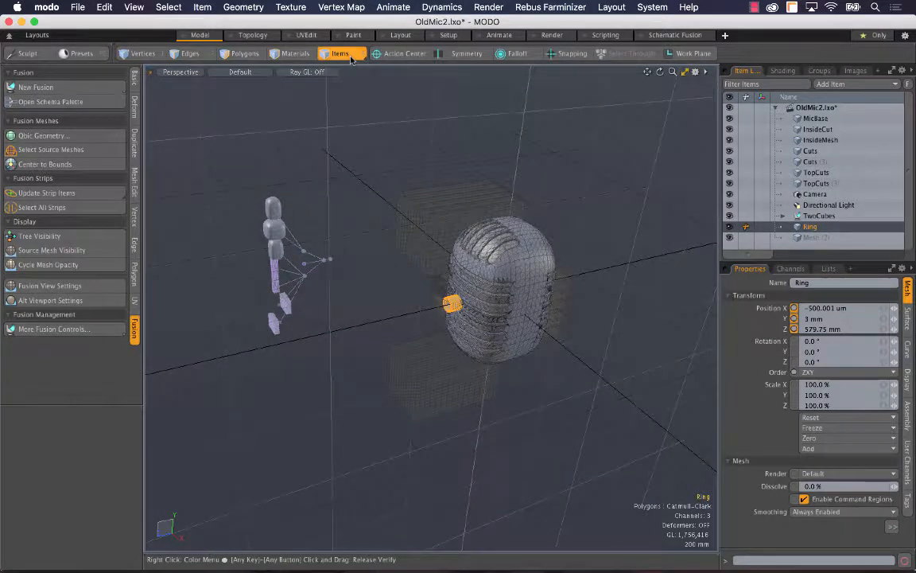
left_click(455, 302)
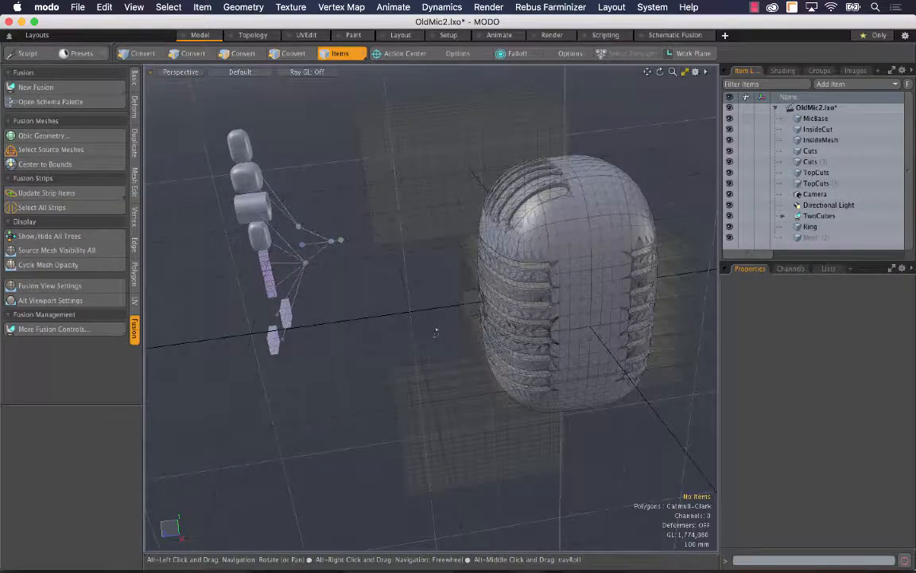
Inspect the fused ring groove on the microphone's front up close and save the scene
left_click_drag(435, 332, 581, 220, "alt")
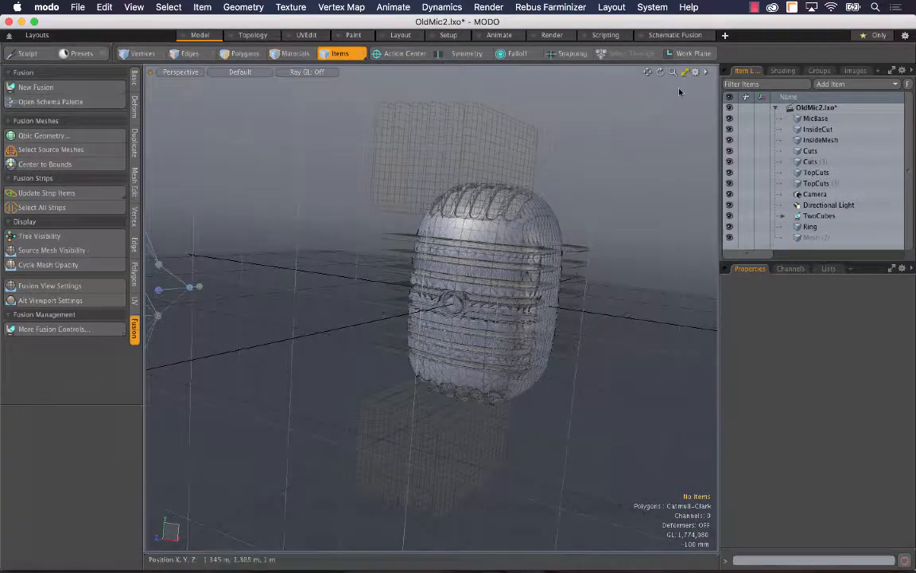
left_click_drag(673, 72, 576, 71)
key("super+s")
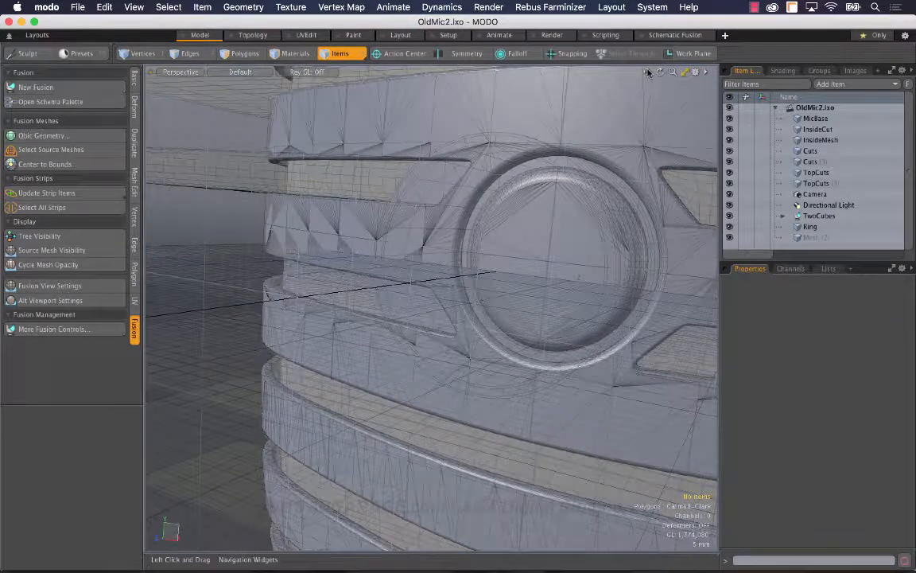
key("super+Tab")
key("super+Tab")
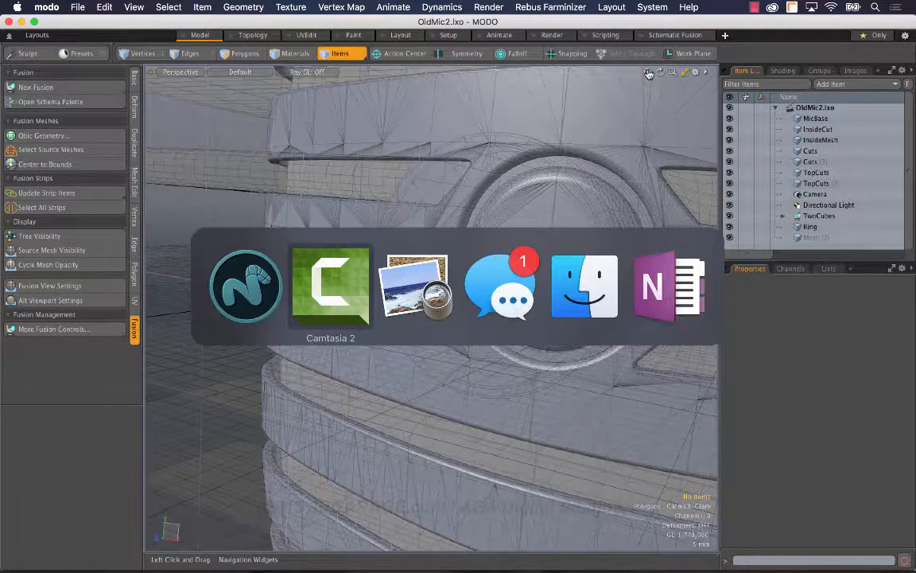
key("super+Tab")
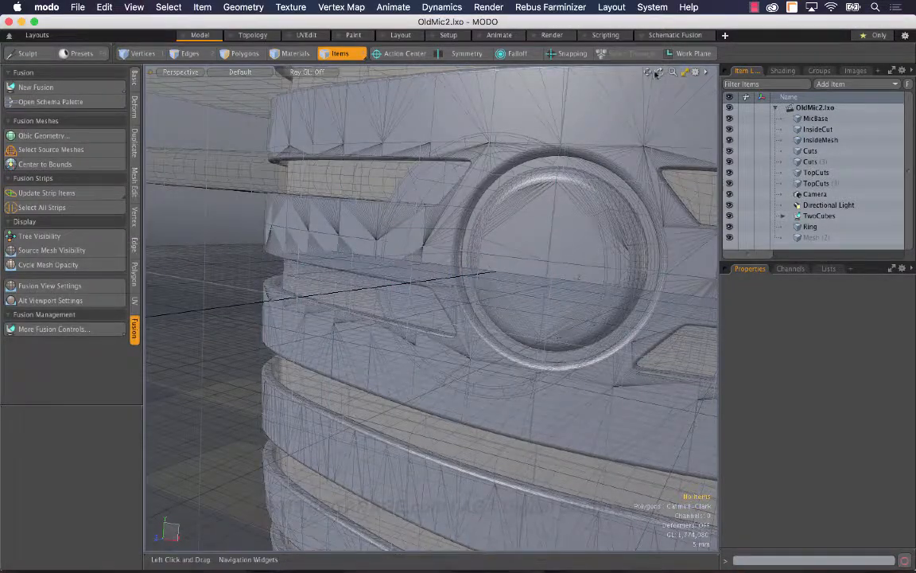
Select the Ring source mesh of the circular groove on the microphone's front
left_click_drag(660, 71, 590, 68)
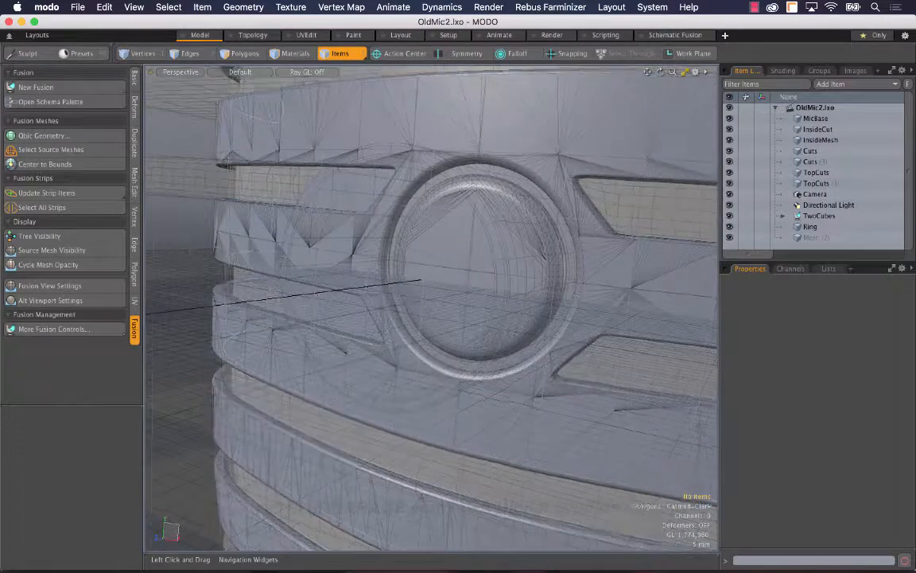
left_click_drag(672, 71, 701, 72)
left_click(430, 116)
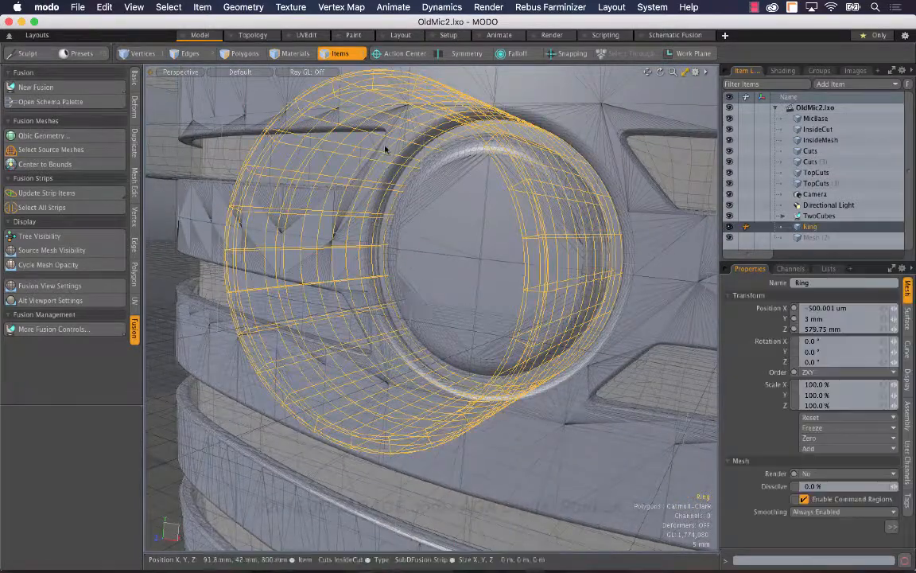
Select the polygons of the Ring mesh's inner wall and scale them to 105% in X and Y
left_click(245, 54)
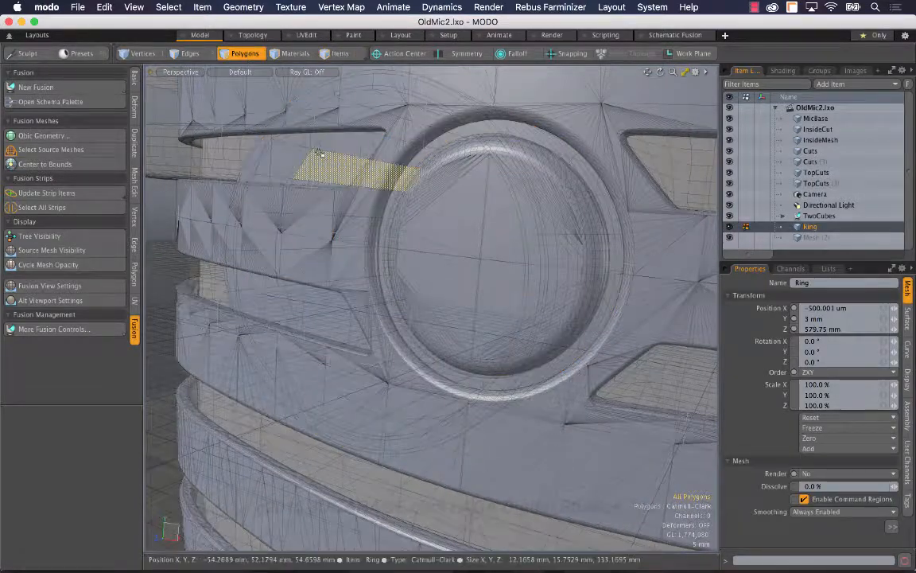
left_click(322, 143)
double_click(322, 143)
key("shift+Up")
key("shift+Up")
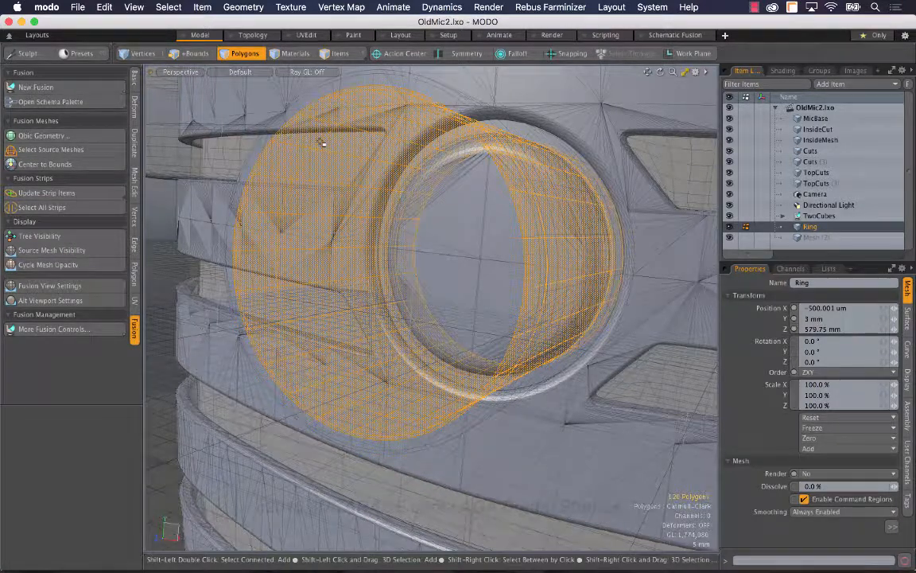
key("r")
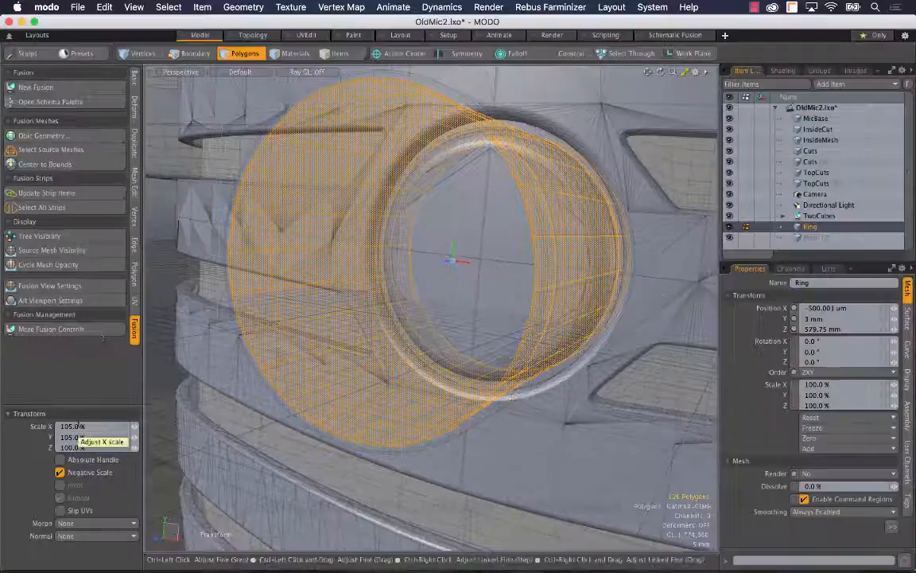
key("q")
left_click(155, 240)
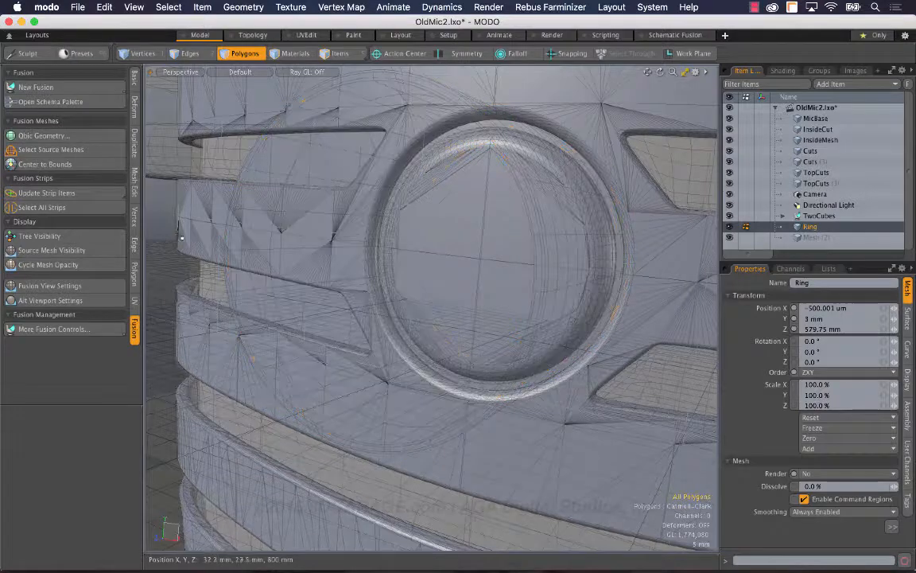
Update the microphone fusion's strip items to match the thinned ring groove
left_click_drag(466, 186, 393, 215, "alt")
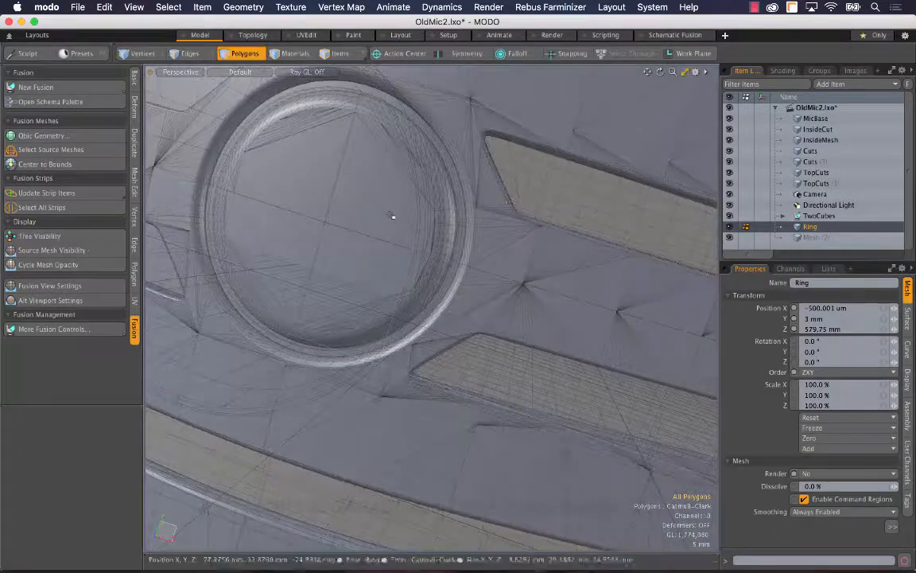
key("shift+a")
scroll(351, 215, "down", 5)
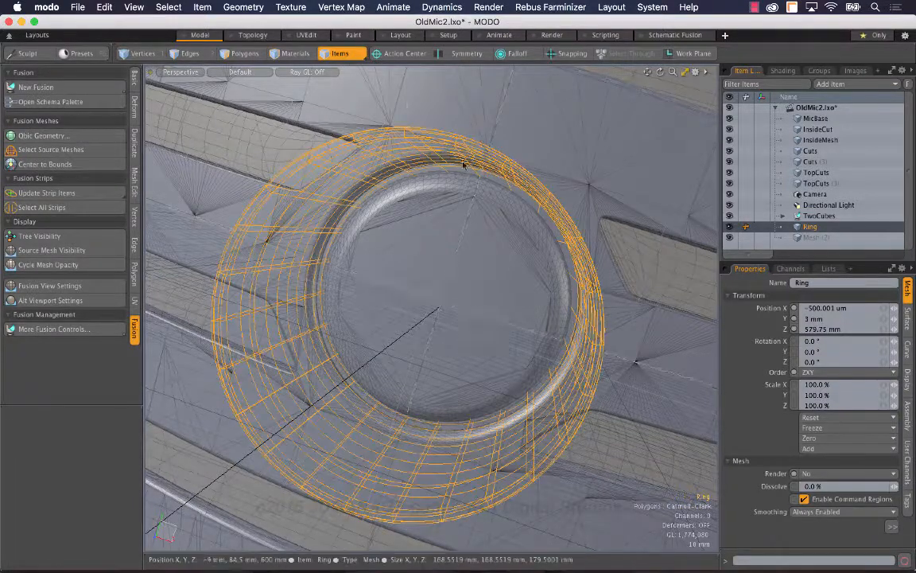
key("5")
left_click_drag(491, 188, 512, 160, "alt")
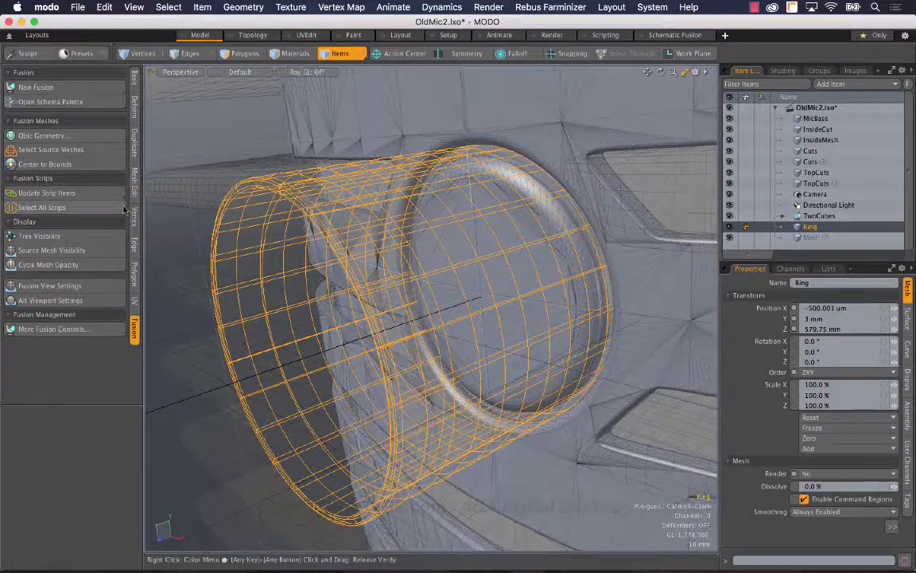
left_click(103, 192)
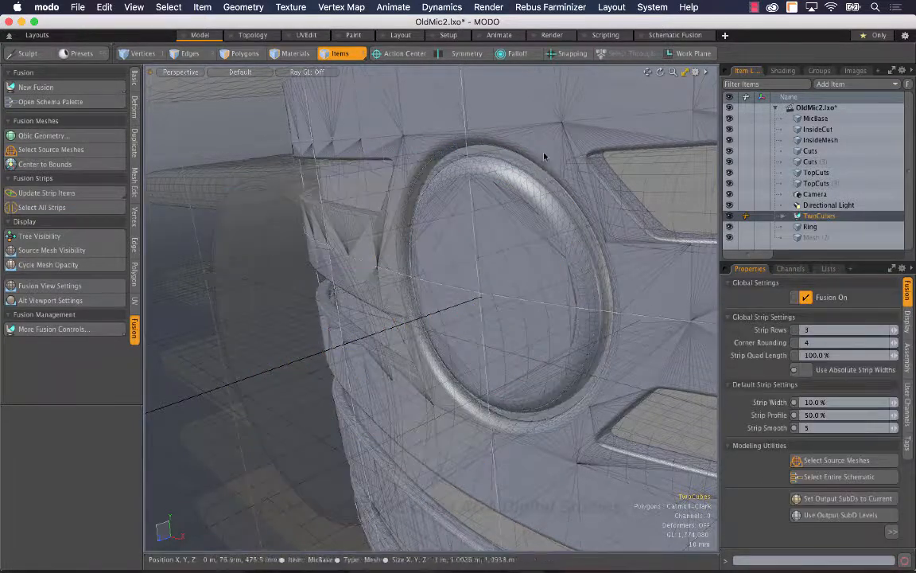
Select the fusion strip around the ring groove and set its Strip Width to 4%
double_click(540, 163)
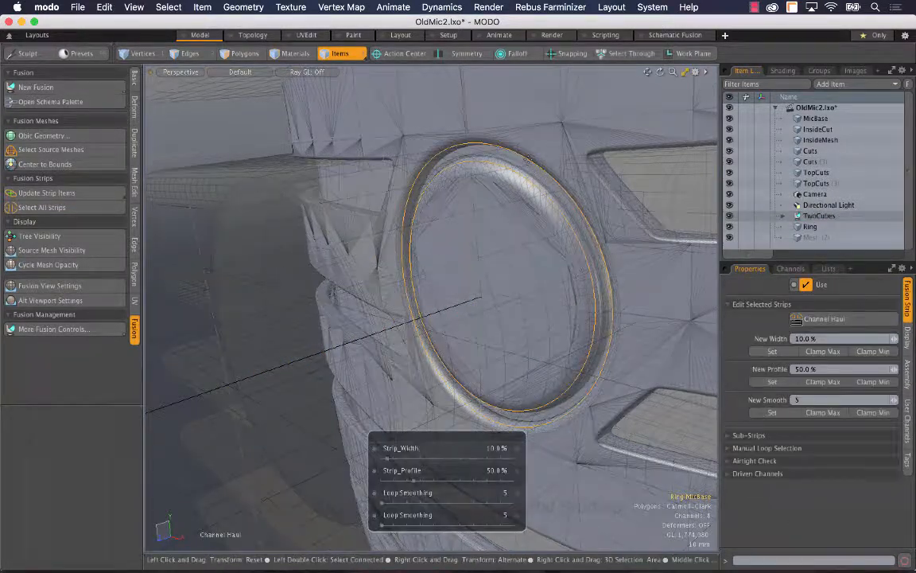
left_click(497, 456)
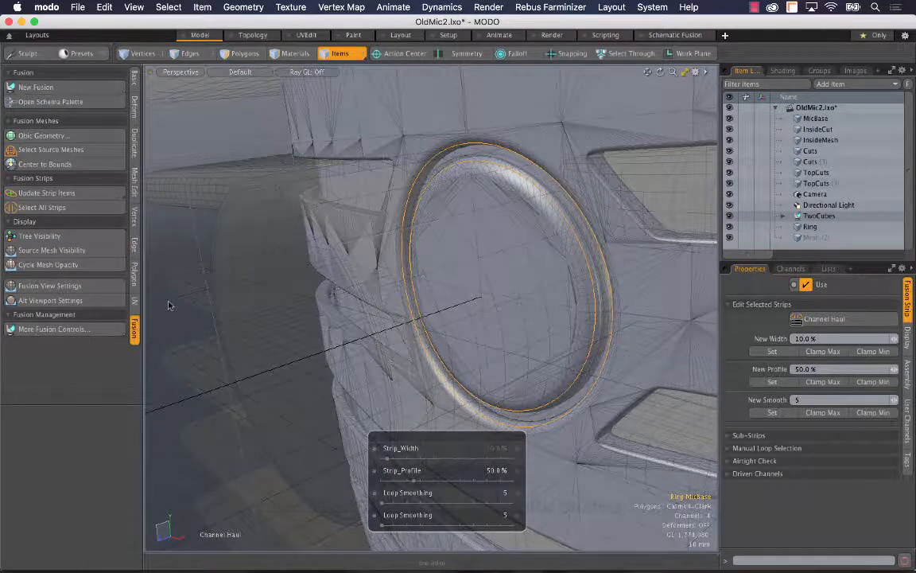
type("4")
key("Return")
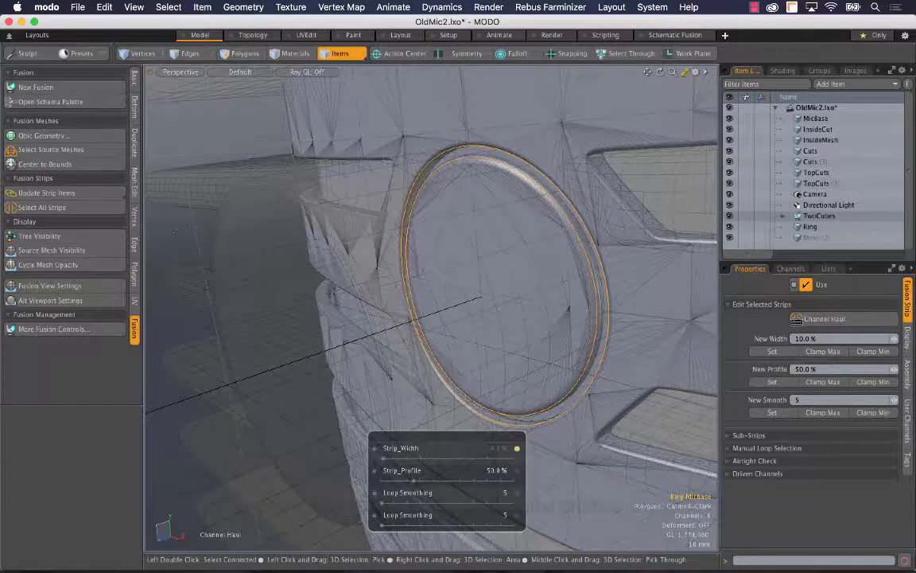
key("q")
left_click(179, 236)
left_click_drag(358, 239, 447, 138, "alt")
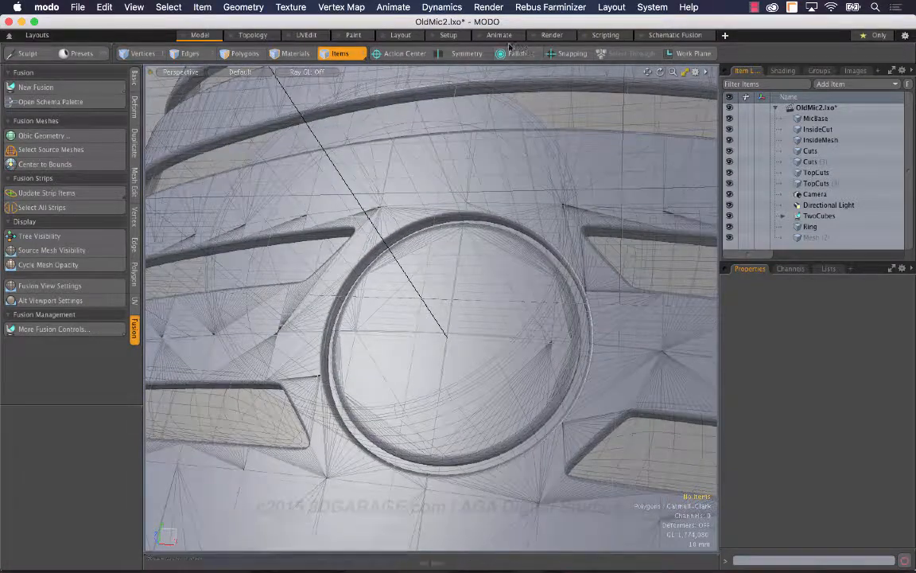
Preview the render and examine the ring detail up close and the whole microphone from farther away
left_click(552, 35)
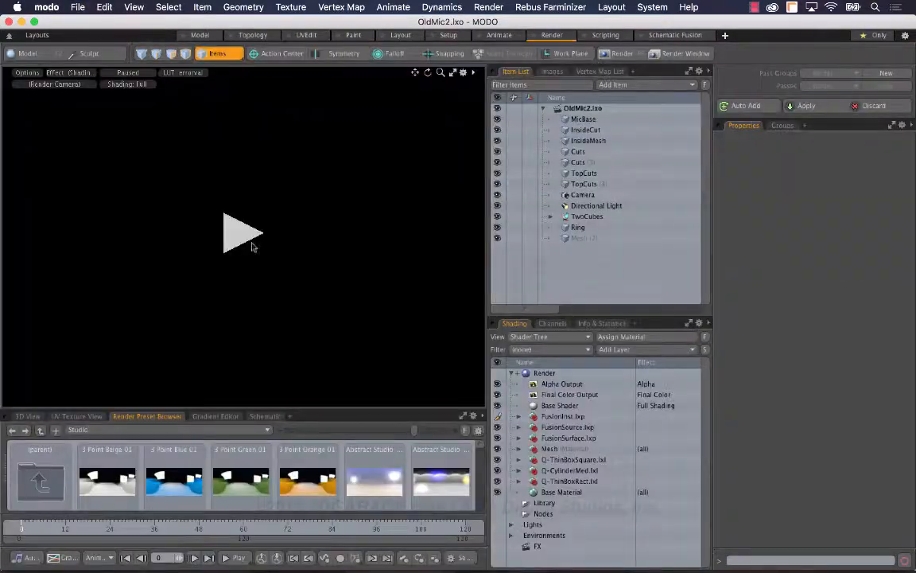
left_click_drag(359, 276, 246, 187, "alt")
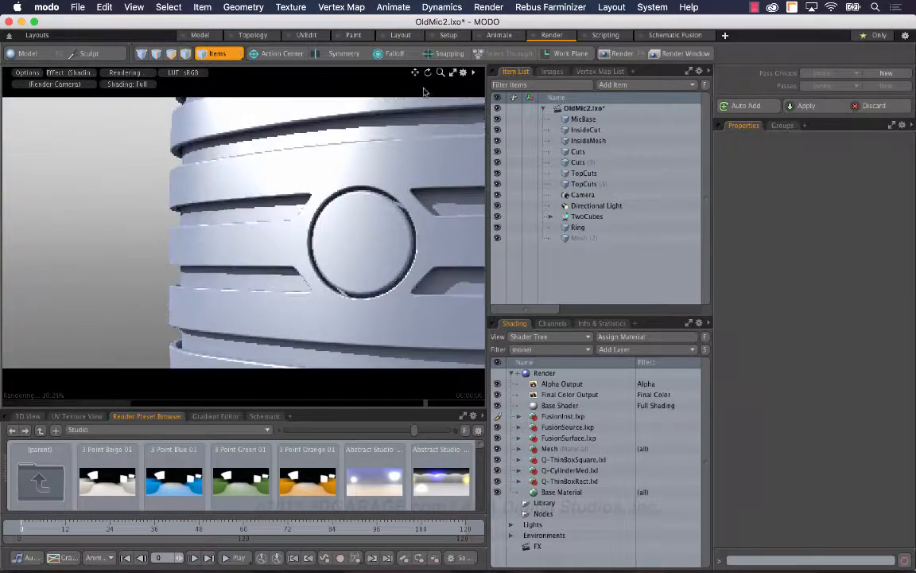
left_click_drag(441, 72, 321, 56)
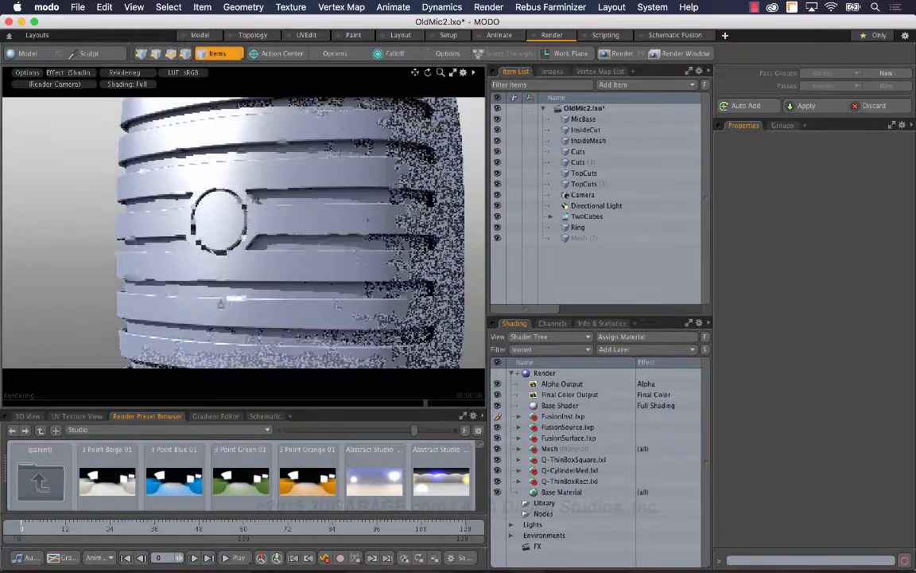
left_click_drag(230, 296, 215, 255, "alt")
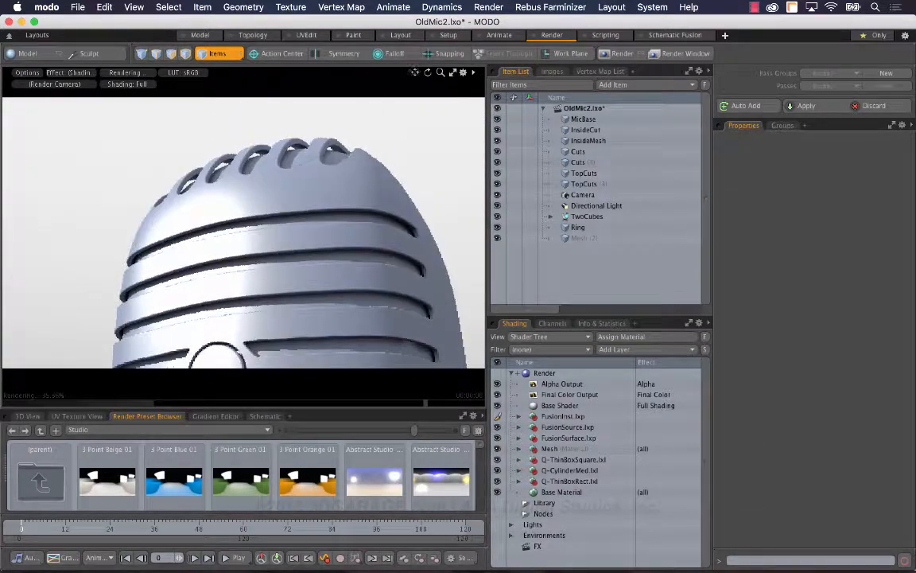
left_click_drag(415, 72, 426, 8)
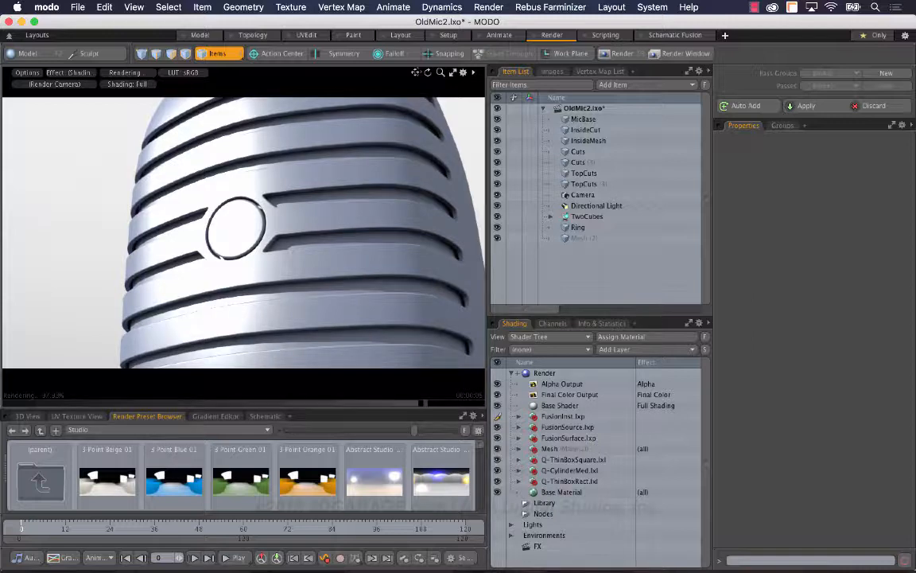
left_click_drag(441, 73, 350, 72)
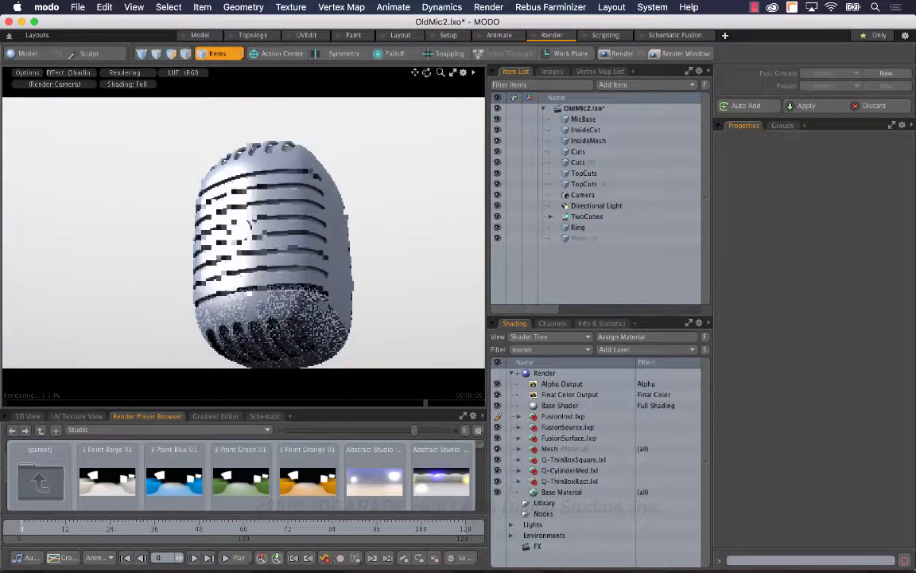
left_click_drag(415, 72, 414, 57)
mouse_move(355, 223)
left_mouse_down("alt+shift")
mouse_move(350, 164)
mouse_move(339, 242)
mouse_move(356, 219)
left_mouse_up("alt+shift")
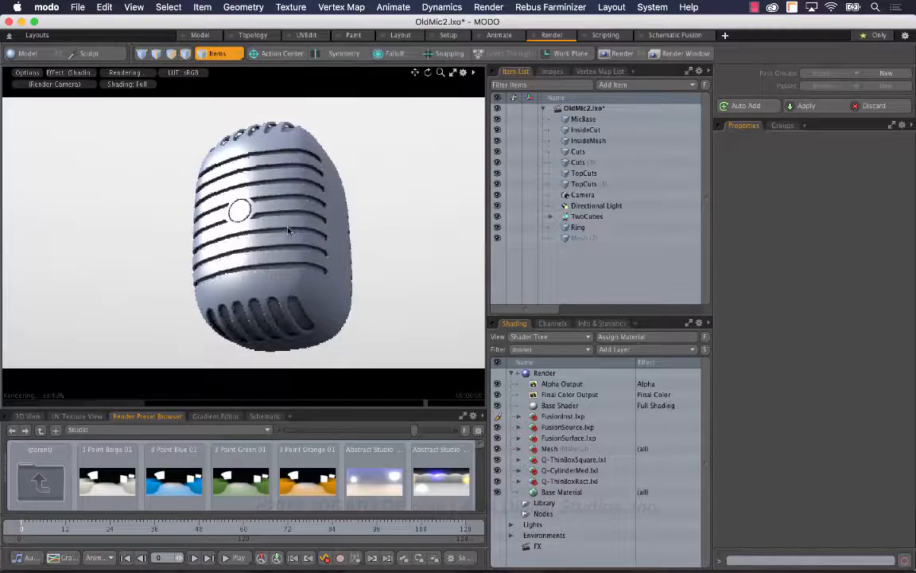
Return to the modeling layout and view the whole microphone together with its cutting meshes
left_click(659, 35)
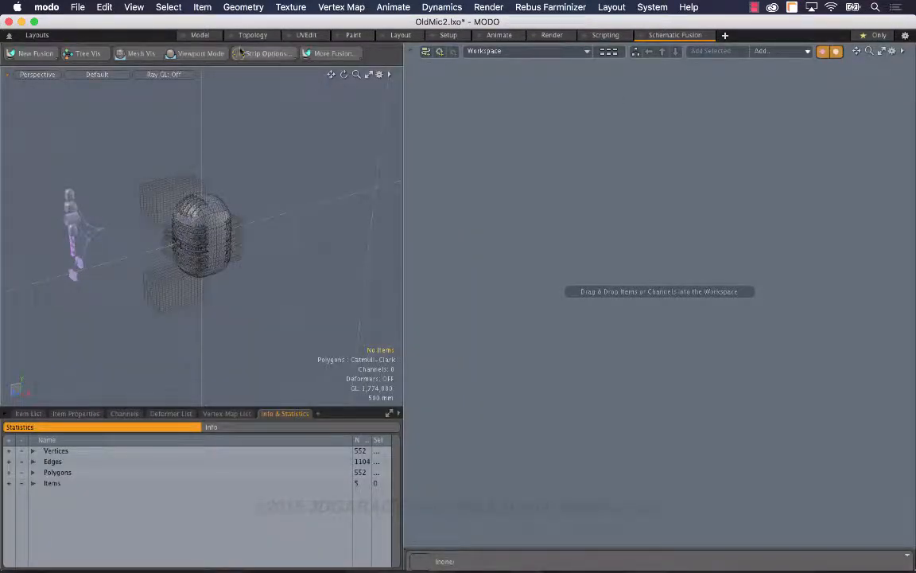
left_click(199, 35)
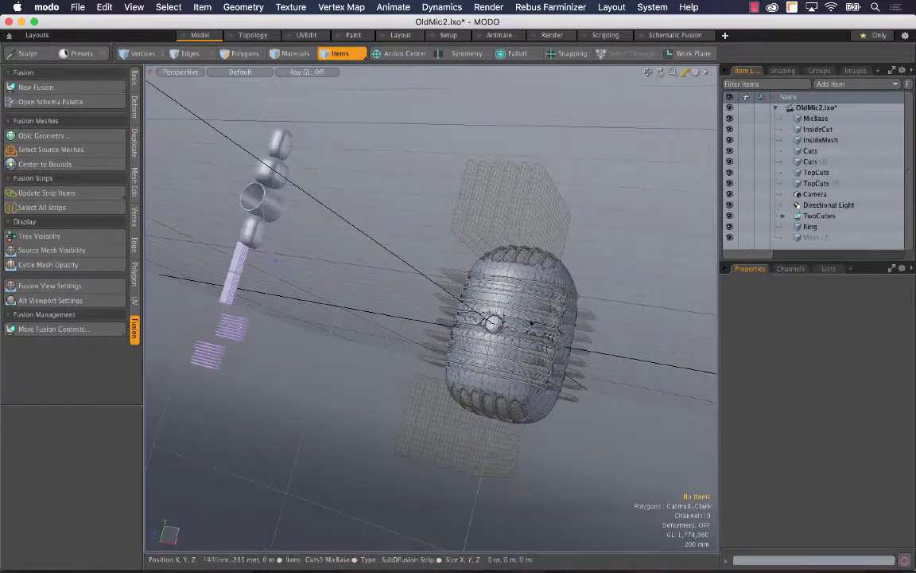
left_click_drag(556, 243, 493, 318, "alt")
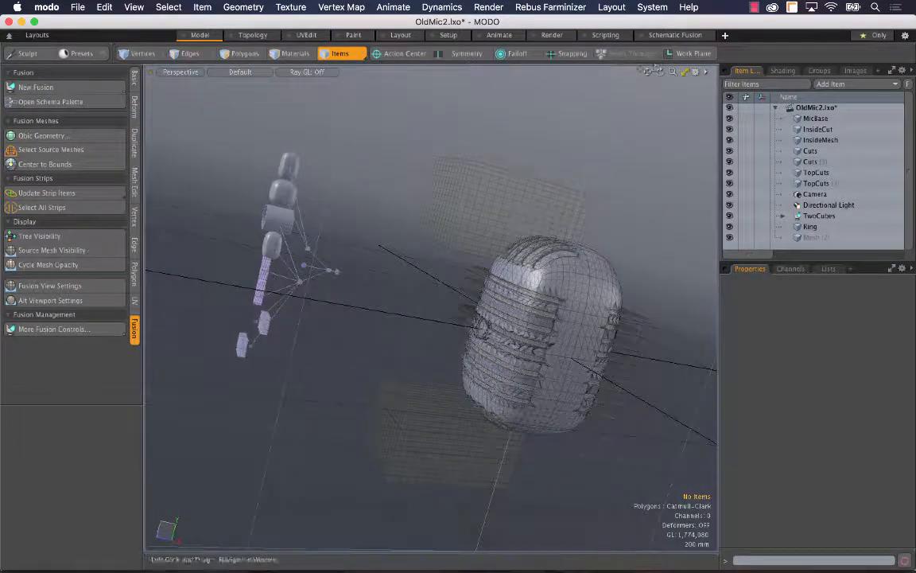
left_click_drag(647, 71, 501, 22)
left_click_drag(342, 326, 397, 300, "alt")
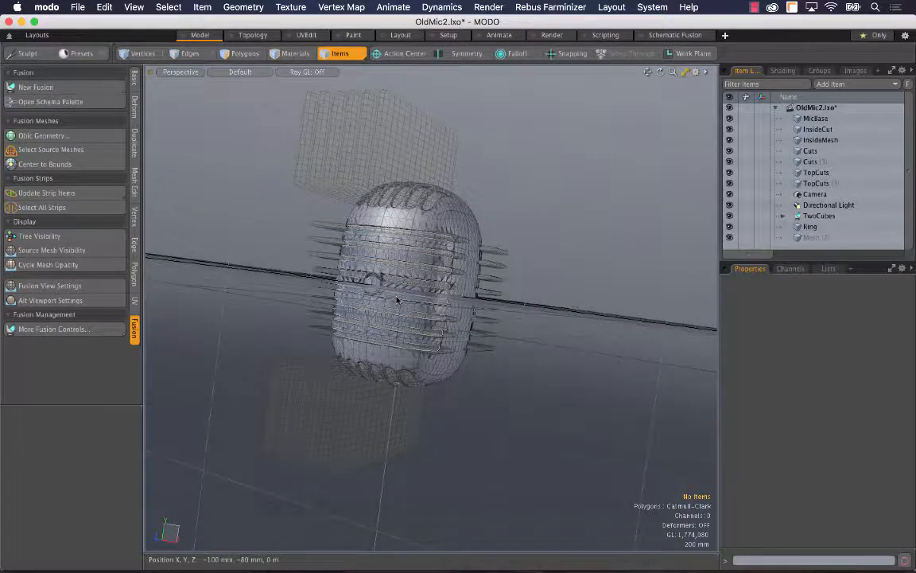